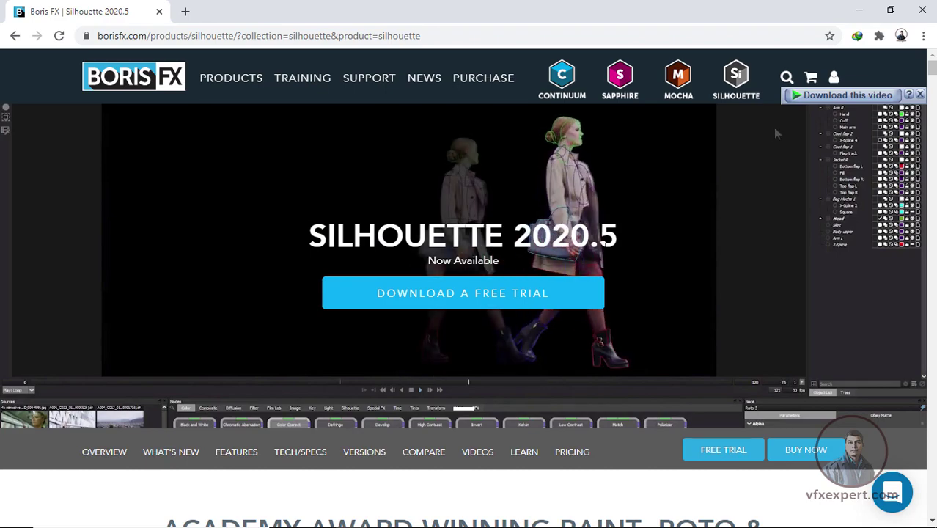
{"action": "left_click", "coordinate": [860, 10]}
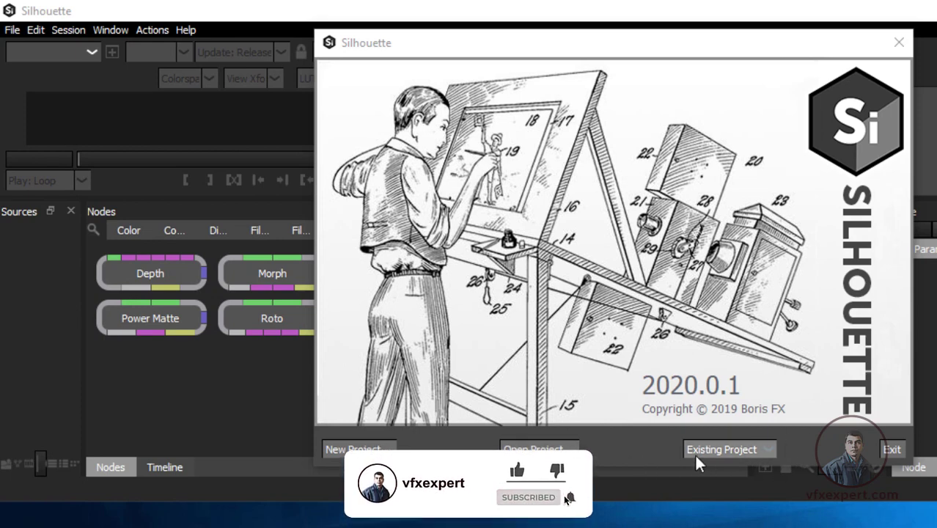
{"action": "left_click", "coordinate": [768, 449]}
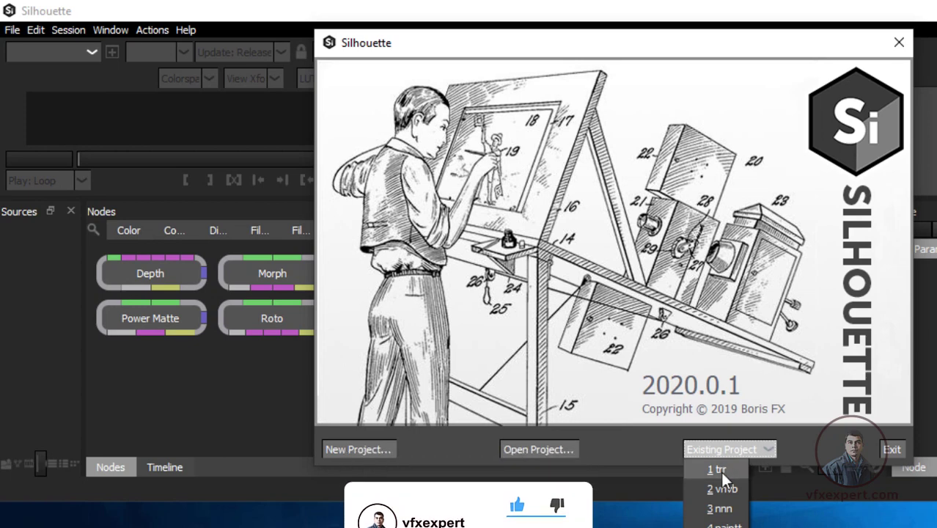
{"action": "left_click", "coordinate": [817, 446]}
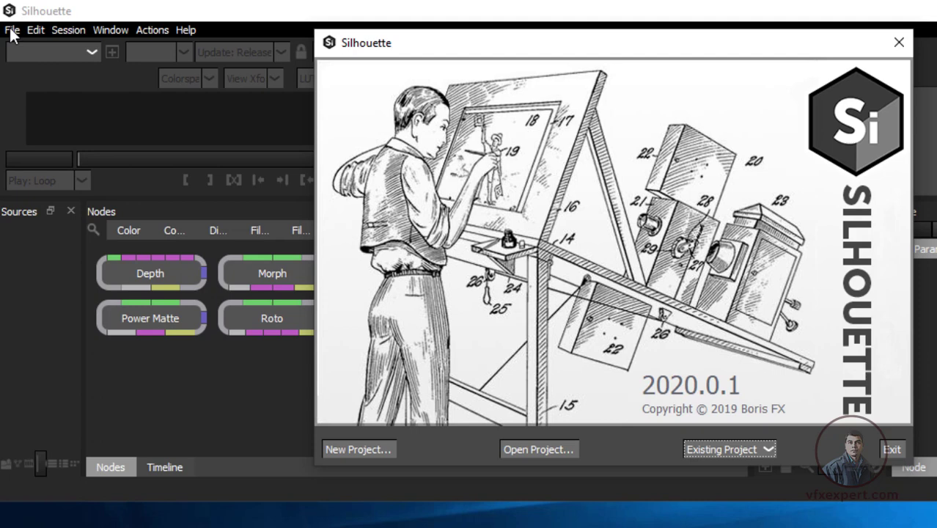
{"action": "left_click", "coordinate": [372, 448]}
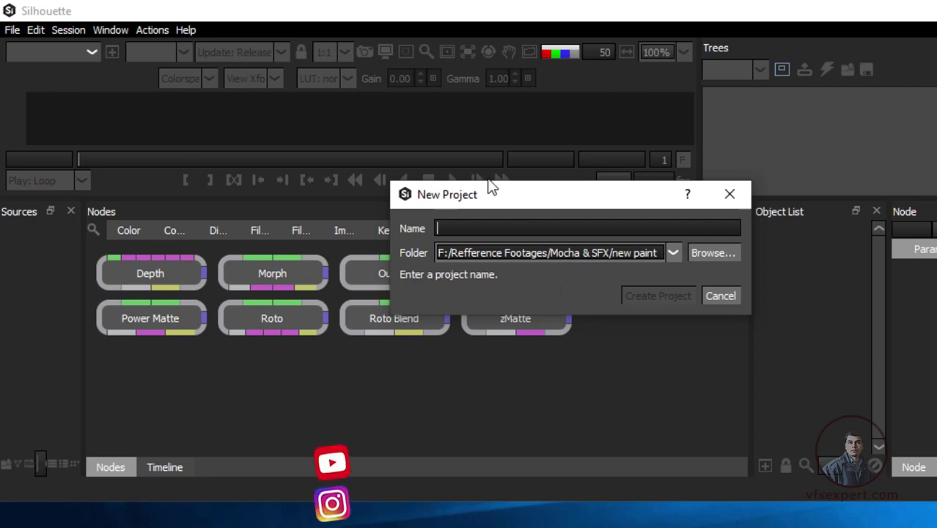
{"action": "left_click", "coordinate": [729, 195]}
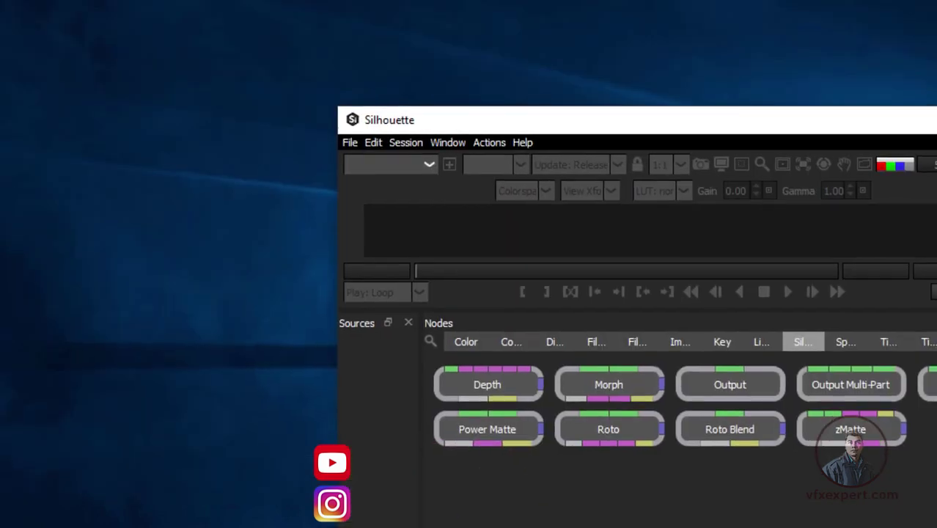
- Create a new project named class_01 in the folder F:/Refference Footages/Mocha & SFX/new paint
{"action": "left_click_drag", "start_coordinate": [930, 120], "coordinate": [918, 2]}
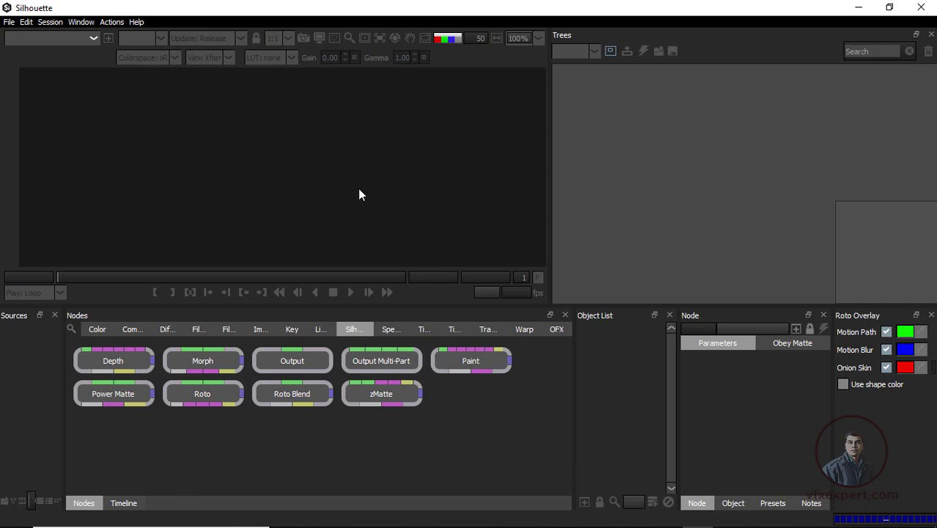
{"action": "left_click", "coordinate": [9, 22]}
{"action": "left_click", "coordinate": [41, 36]}
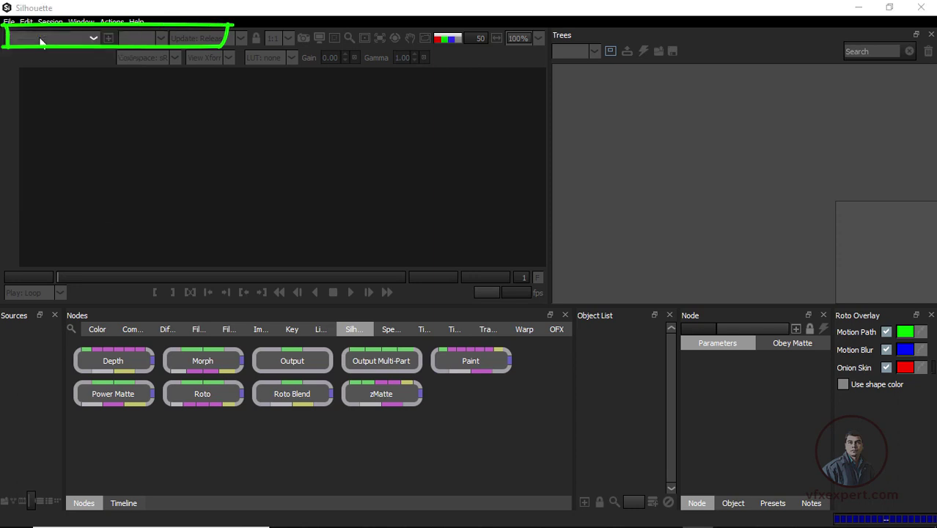
{"action": "left_click_drag", "start_coordinate": [448, 145], "coordinate": [472, 193]}
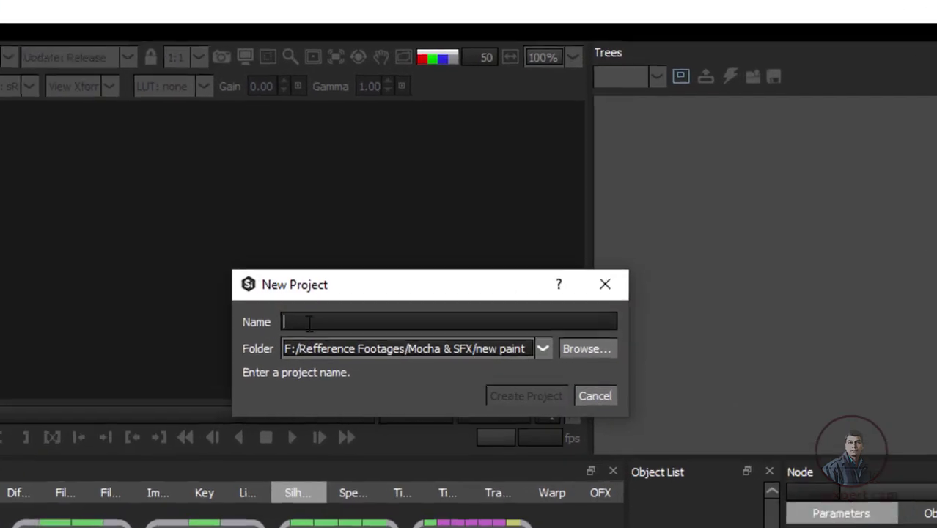
{"action": "type", "text": "class"}
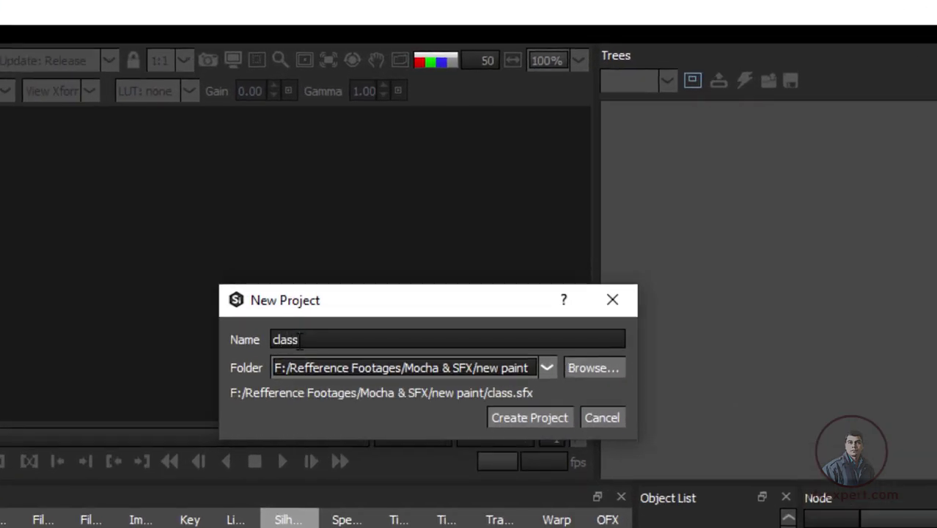
{"action": "type", "text": "_01"}
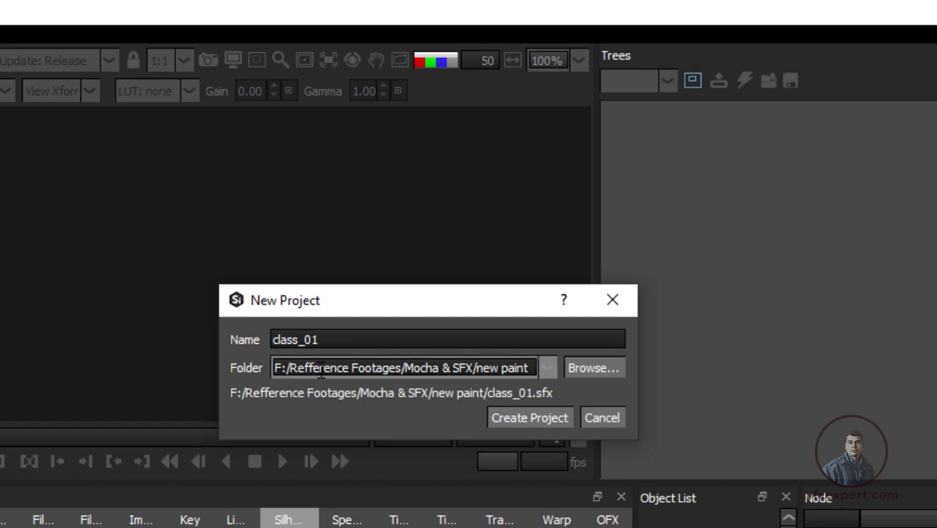
{"action": "left_click", "coordinate": [588, 367]}
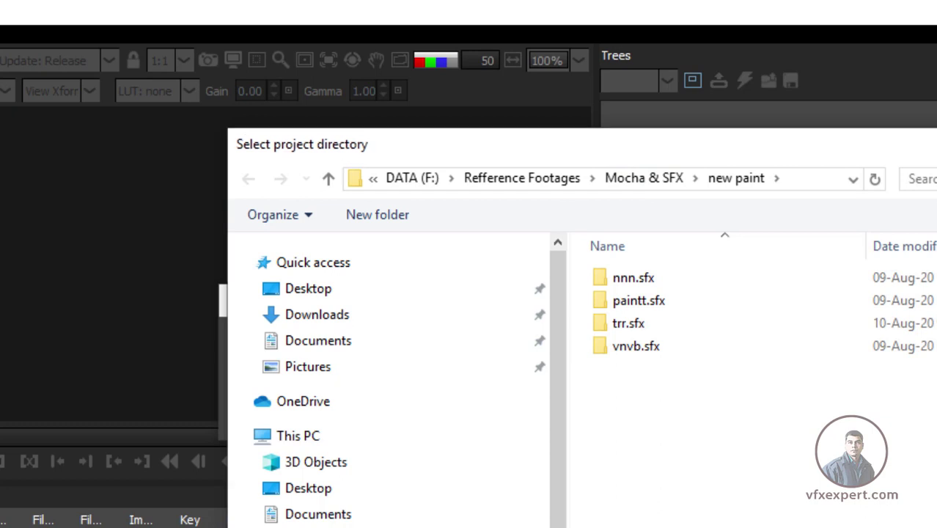
{"action": "key", "text": "Return"}
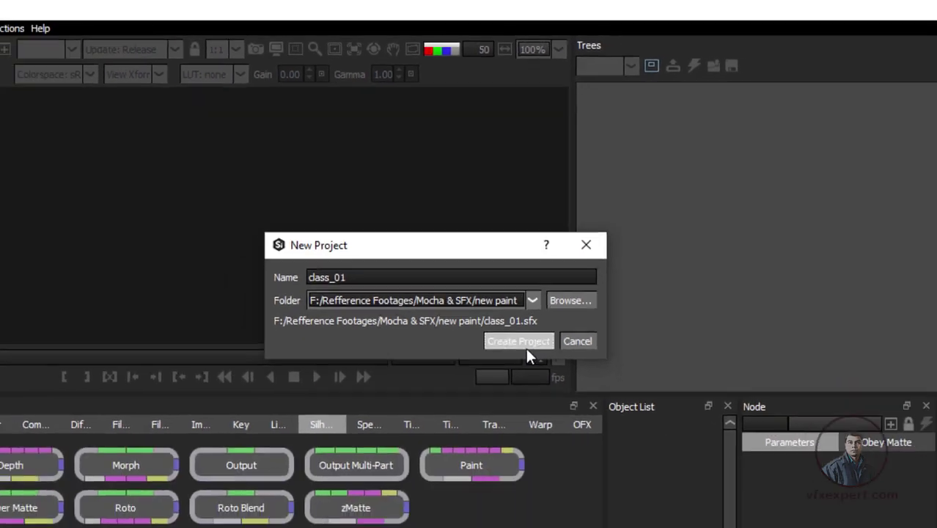
{"action": "left_click", "coordinate": [534, 422]}
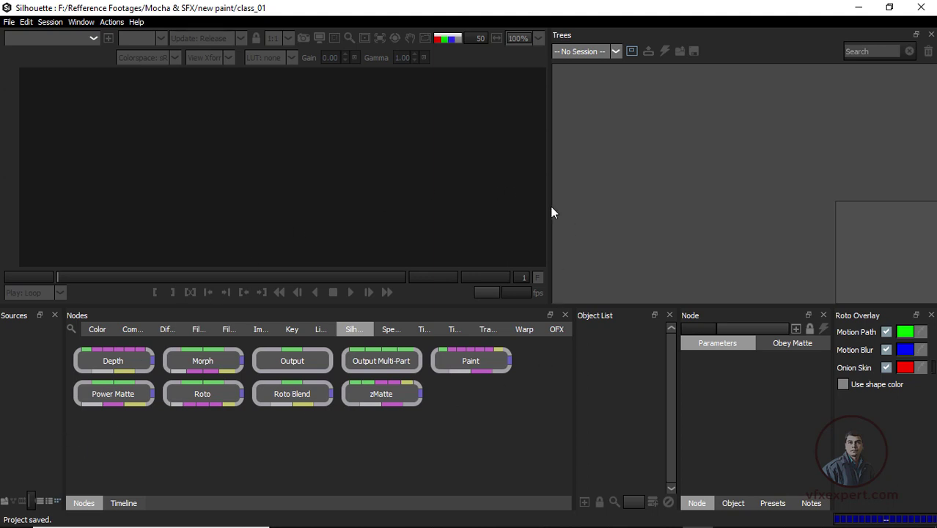
- Adjust the workspace layout by widening the viewer, the Sources panel and slightly the Nodes panel
{"action": "left_click_drag", "start_coordinate": [559, 204], "coordinate": [595, 204]}
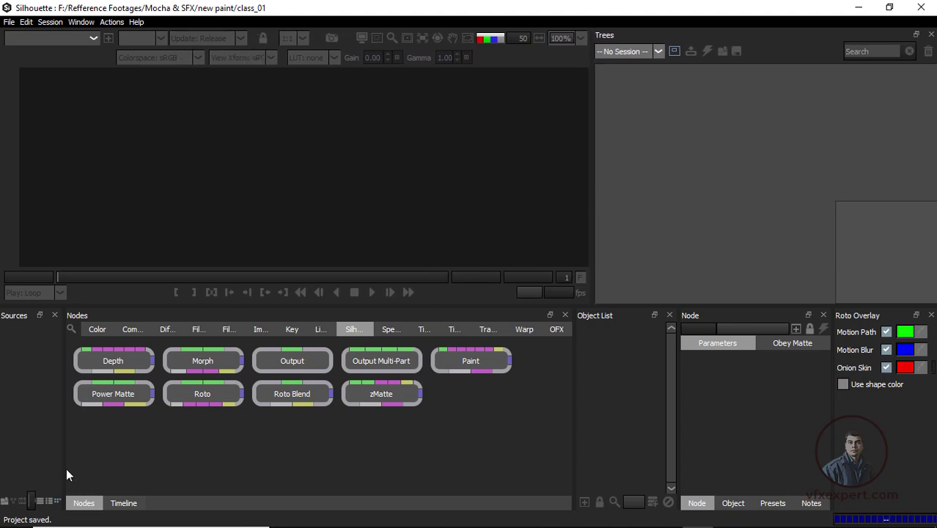
{"action": "left_click_drag", "start_coordinate": [66, 470], "coordinate": [93, 454]}
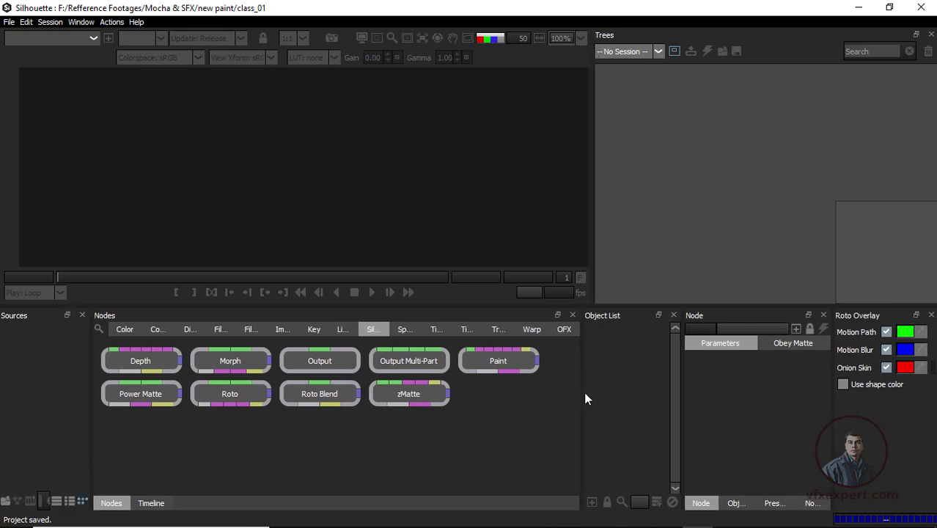
{"action": "mouse_move", "coordinate": [580, 396]}
{"action": "left_mouse_down"}
{"action": "mouse_move", "coordinate": [569, 396]}
{"action": "mouse_move", "coordinate": [589, 397]}
{"action": "left_mouse_up"}
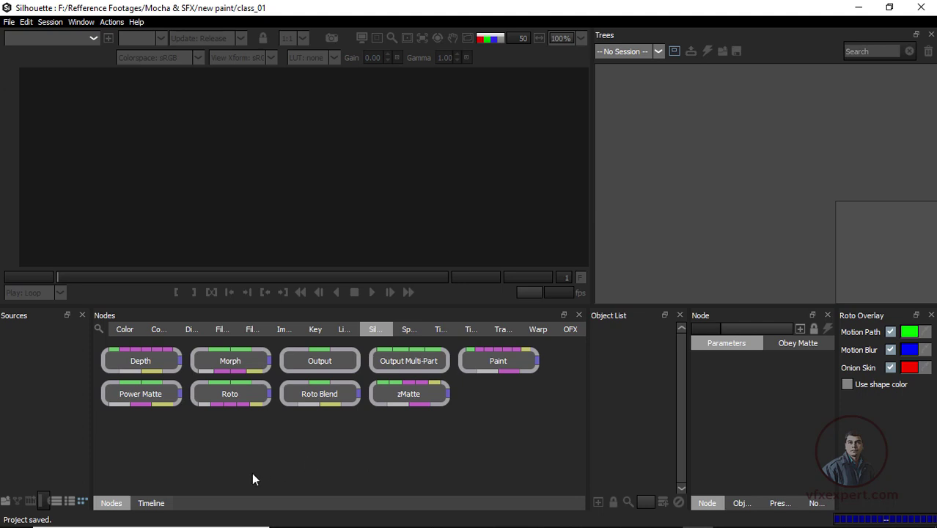
- Compare the Timeline with the Nodes library, ending on Nodes, and widen the Sources panel slightly
{"action": "left_click", "coordinate": [163, 504]}
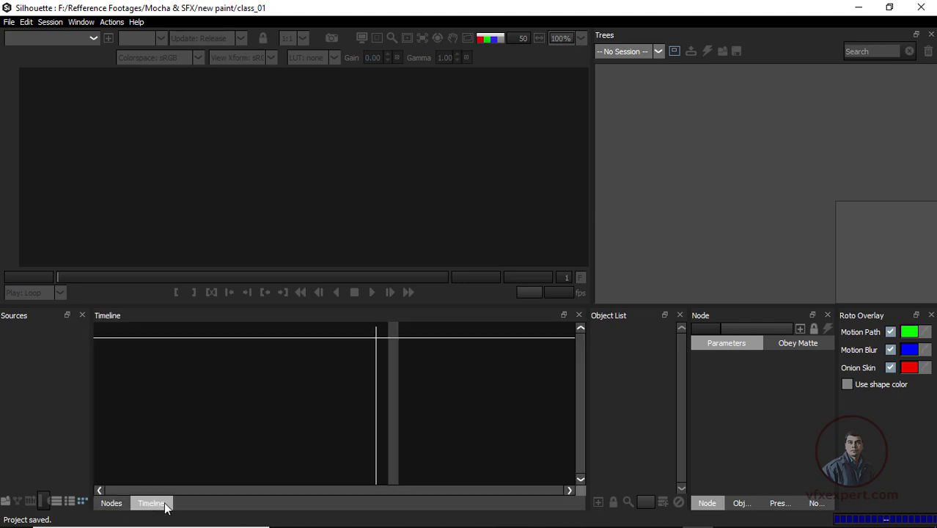
{"action": "left_click", "coordinate": [110, 504]}
{"action": "left_click", "coordinate": [149, 505]}
{"action": "left_click", "coordinate": [110, 505]}
{"action": "left_click", "coordinate": [147, 505]}
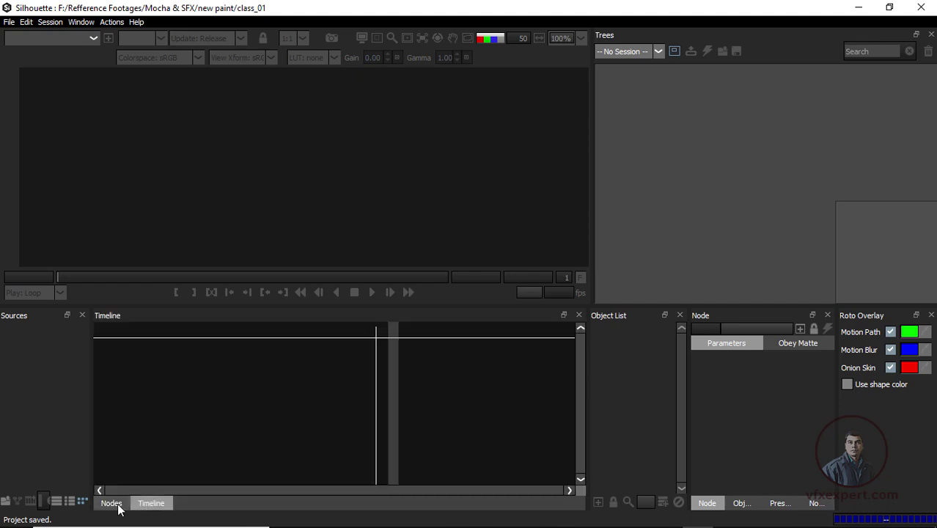
{"action": "left_click", "coordinate": [119, 507]}
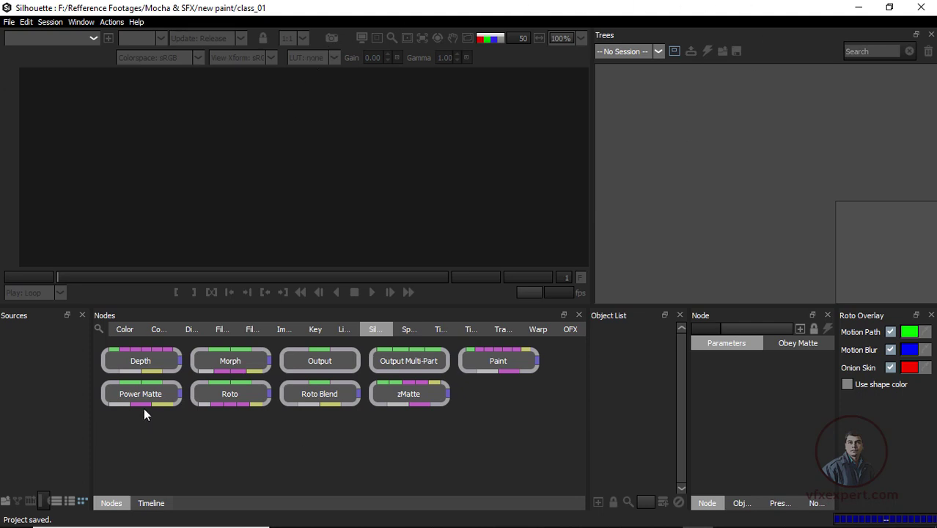
{"action": "left_click_drag", "start_coordinate": [91, 432], "coordinate": [96, 431]}
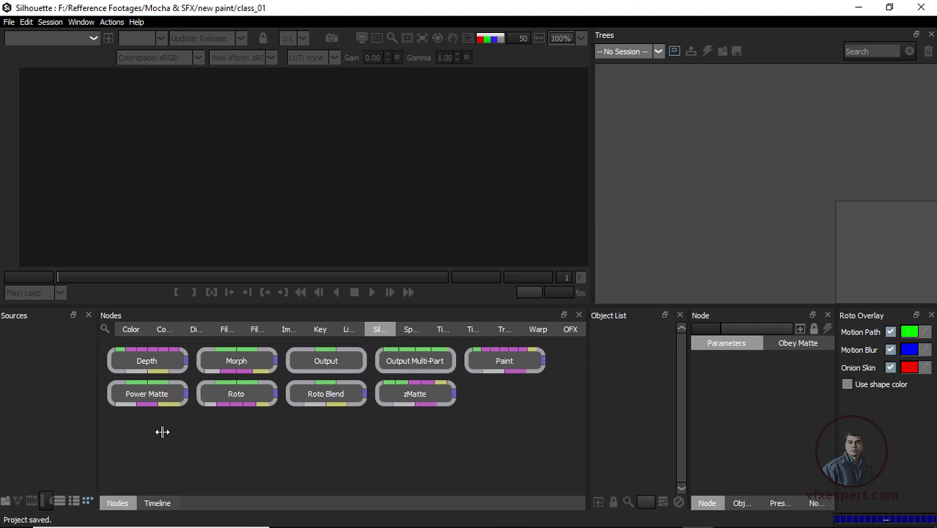
{"action": "left_click", "coordinate": [7, 23]}
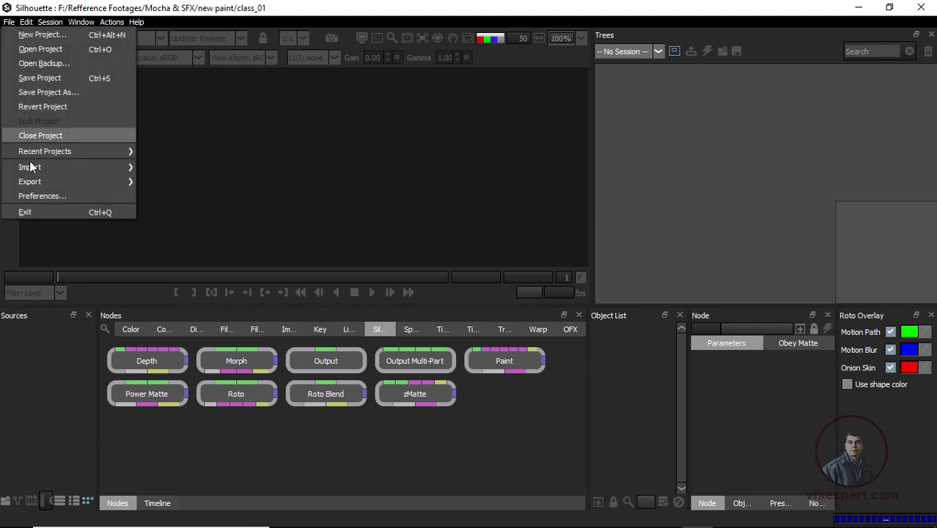
{"action": "mouse_move", "coordinate": [33, 169]}
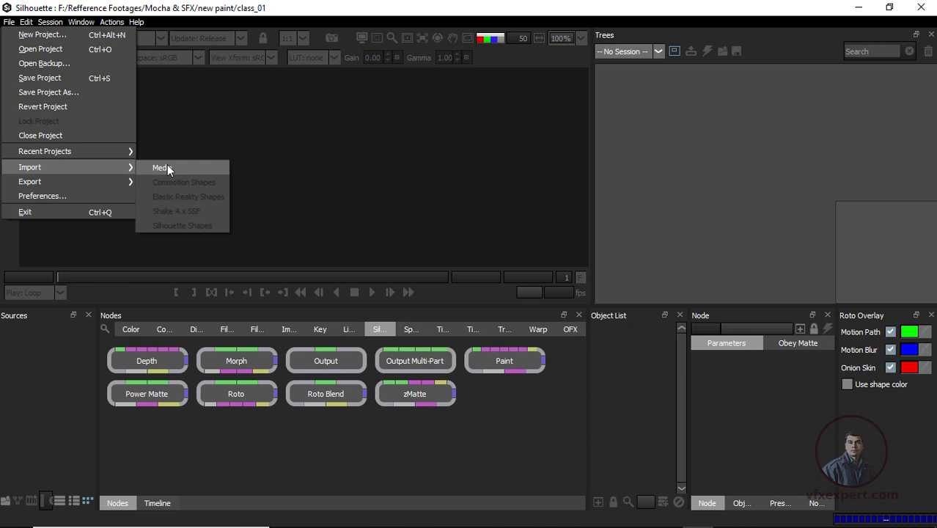
{"action": "left_click", "coordinate": [59, 380]}
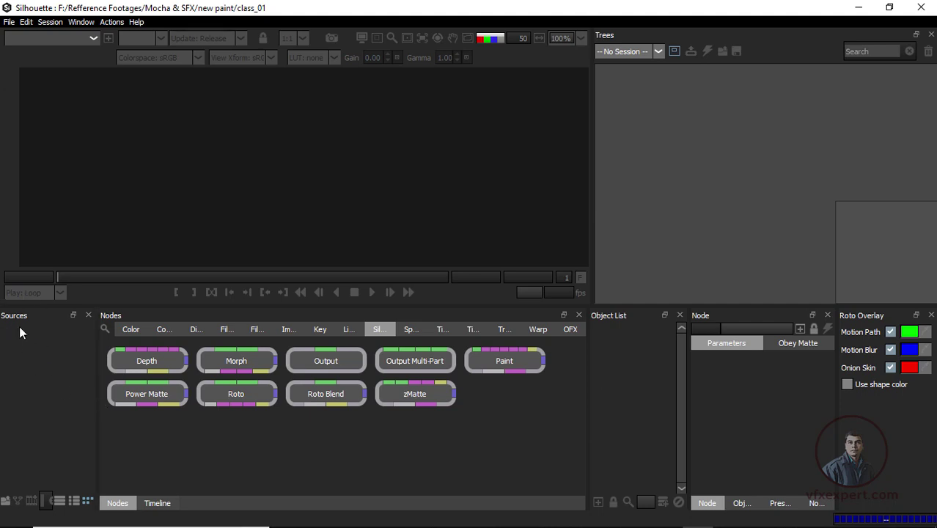
{"action": "left_click", "coordinate": [5, 501]}
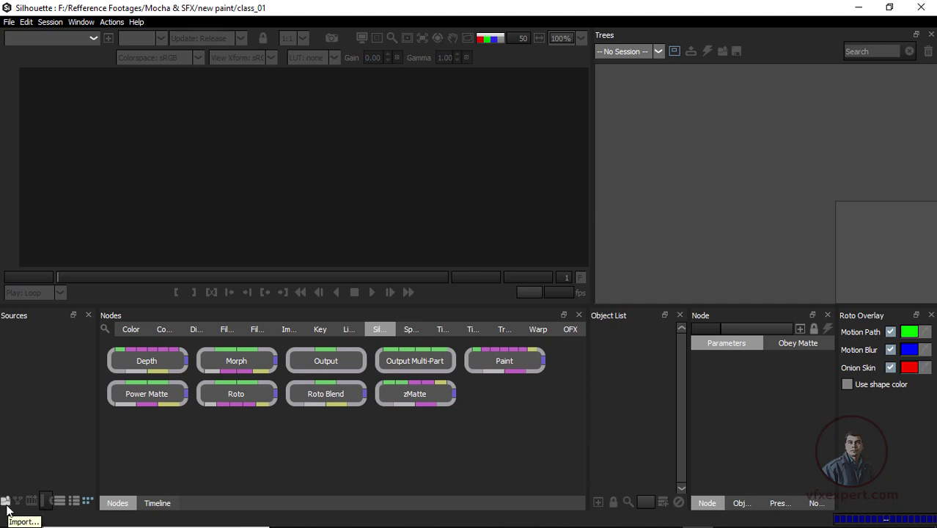
{"action": "left_click", "coordinate": [10, 23]}
{"action": "left_click", "coordinate": [192, 91]}
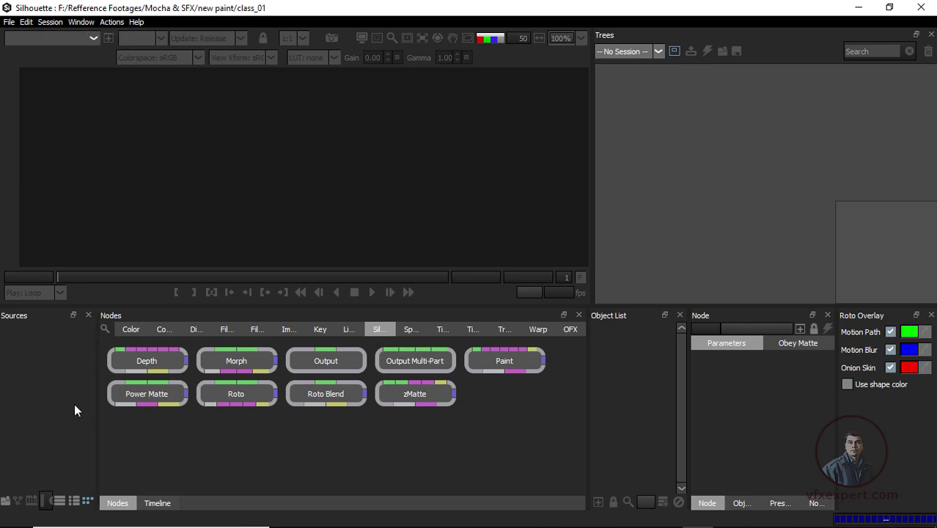
- Import the man_gardem image sequence from the shot_01 folder in SFX 2020, starting from frame 00000
{"action": "left_click", "coordinate": [6, 500]}
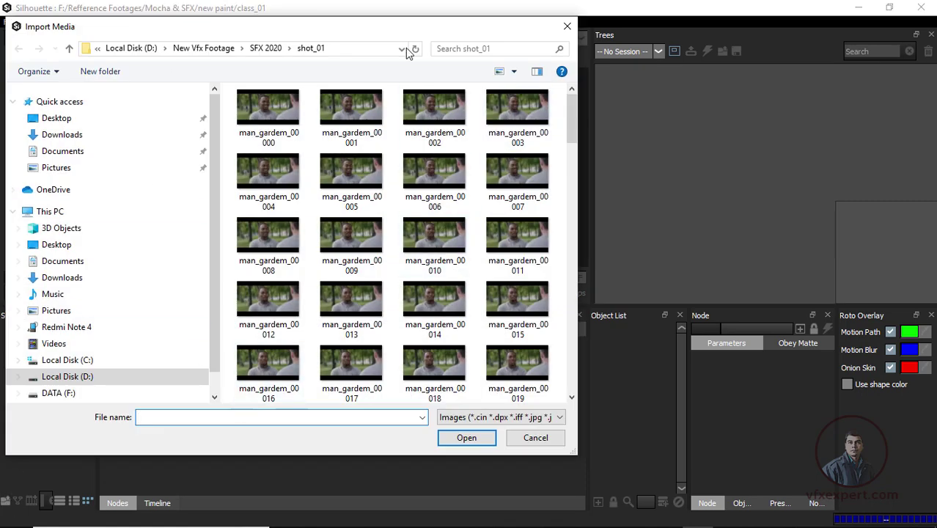
{"action": "left_click_drag", "start_coordinate": [376, 32], "coordinate": [418, 34]}
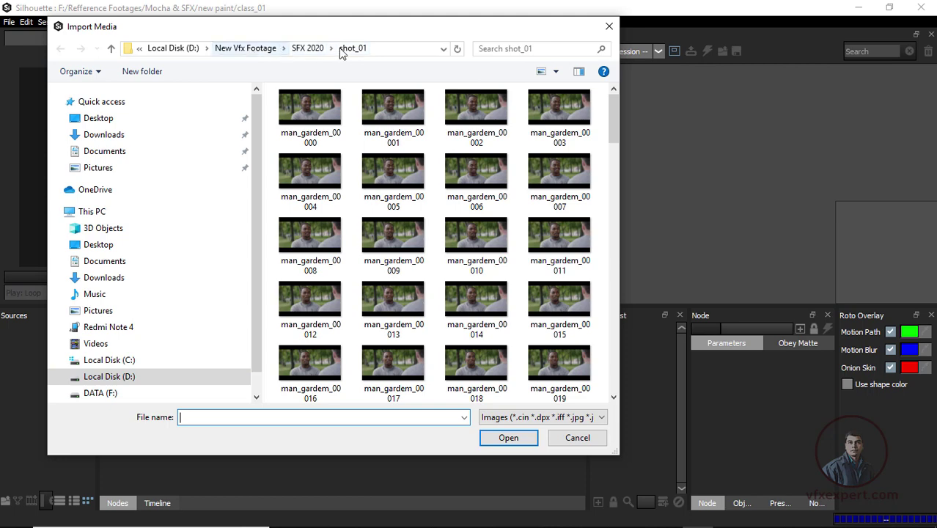
{"action": "left_click", "coordinate": [309, 48]}
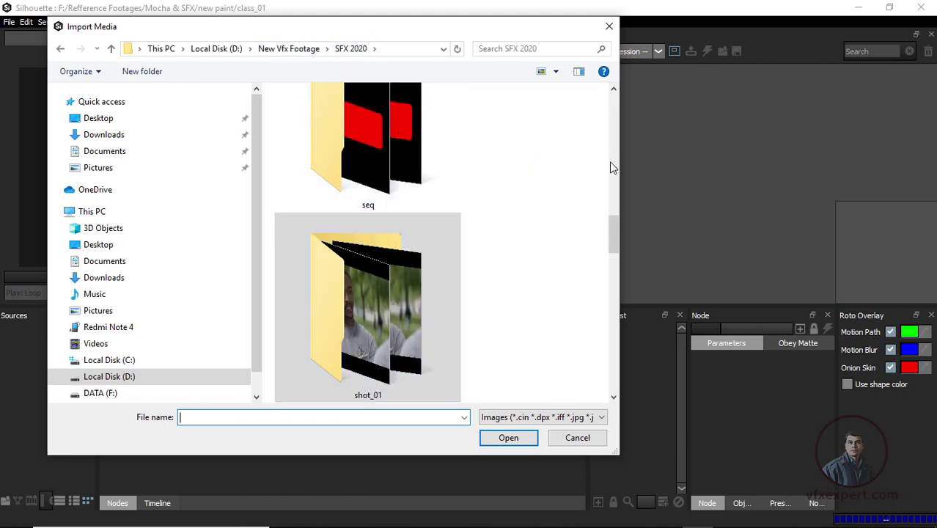
{"action": "left_click_drag", "start_coordinate": [613, 229], "coordinate": [612, 257]}
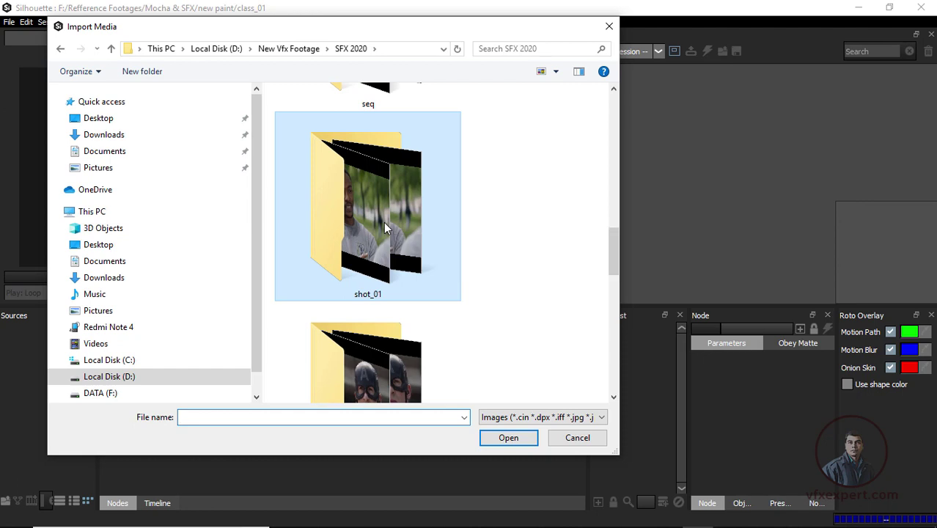
{"action": "double_click", "coordinate": [384, 223]}
{"action": "left_click", "coordinate": [308, 110]}
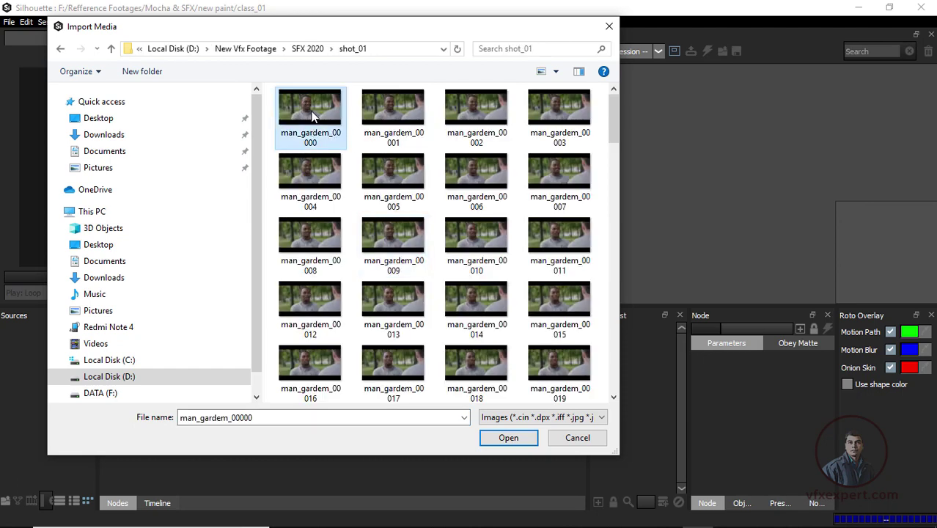
{"action": "left_click", "coordinate": [497, 440]}
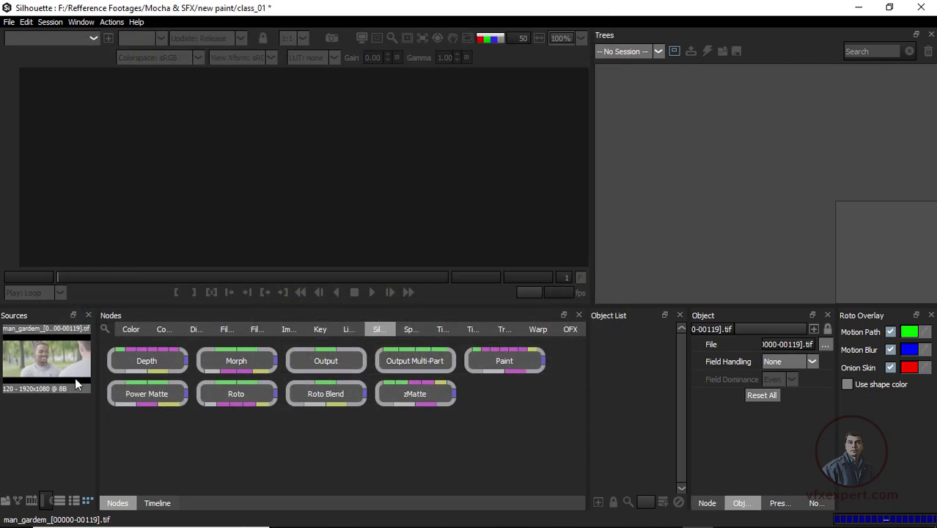
- Import the basic shape image from the SFX 2020 folder as a second source
{"action": "double_click", "coordinate": [64, 438]}
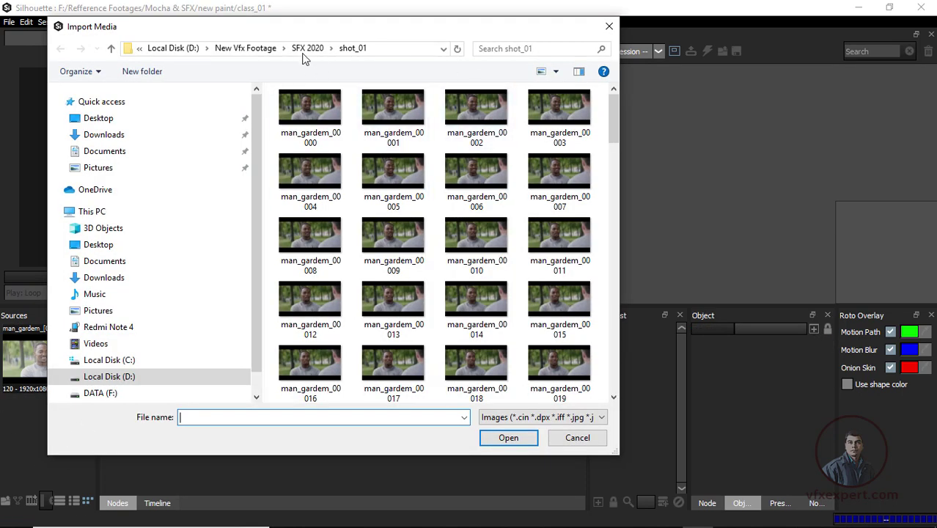
{"action": "left_click", "coordinate": [304, 51]}
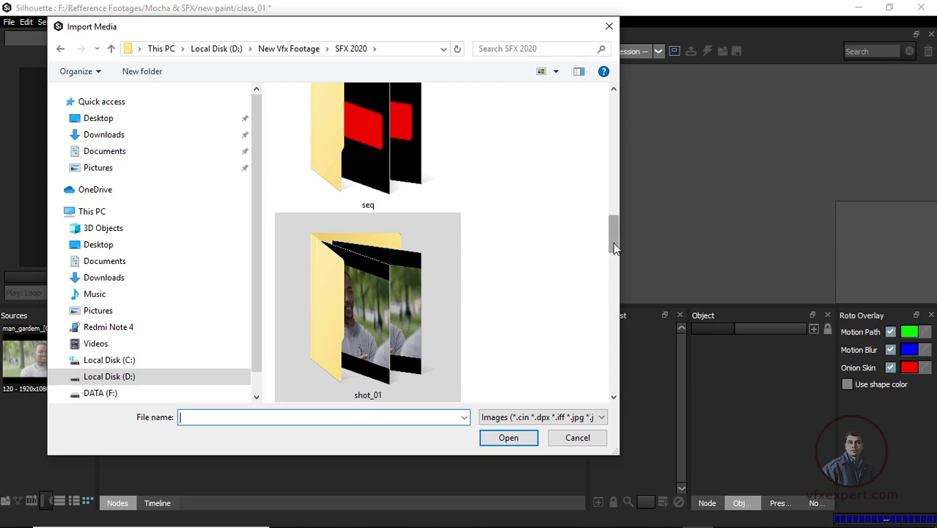
{"action": "left_click_drag", "start_coordinate": [613, 242], "coordinate": [613, 368]}
{"action": "left_click", "coordinate": [453, 364]}
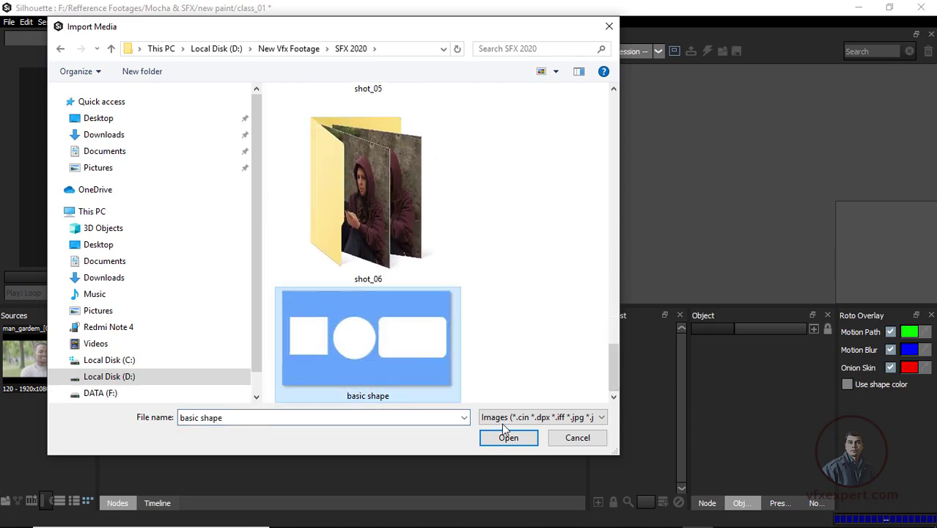
{"action": "left_click", "coordinate": [509, 438]}
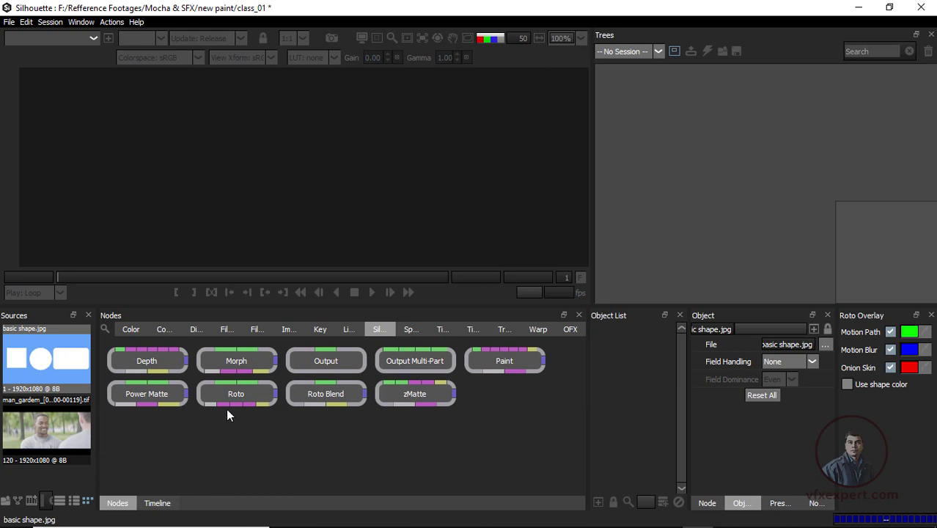
- Import the turning_face image sequence, frames 00000 to 00092, as a third source
{"action": "left_click", "coordinate": [71, 474]}
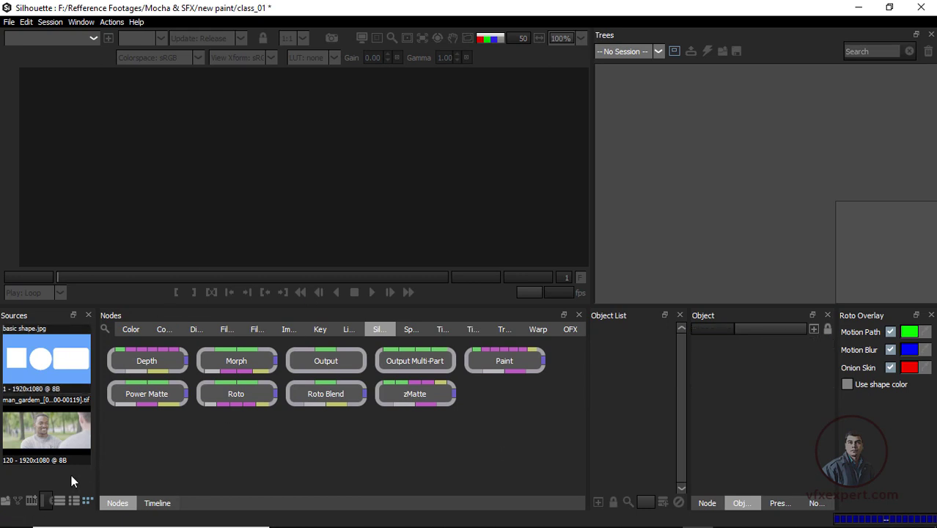
{"action": "double_click", "coordinate": [51, 479]}
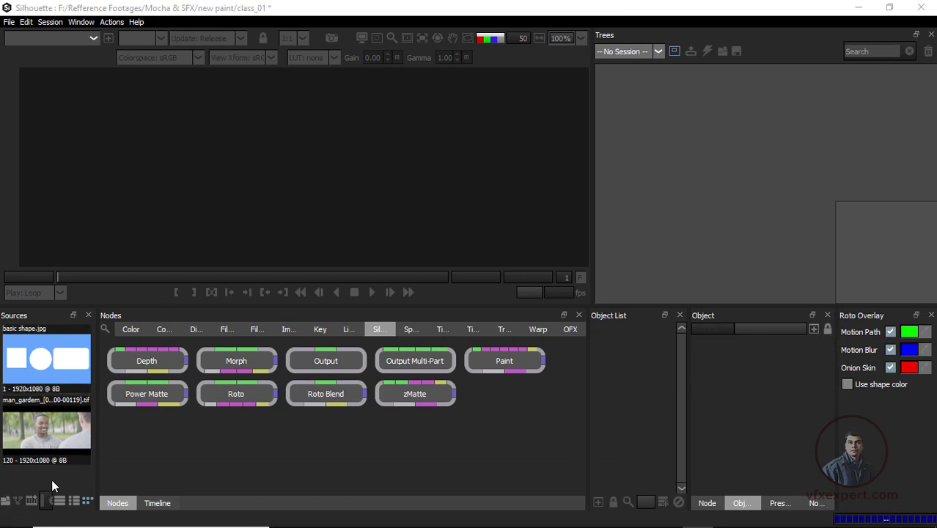
{"action": "double_click", "coordinate": [317, 196]}
{"action": "left_click", "coordinate": [508, 438]}
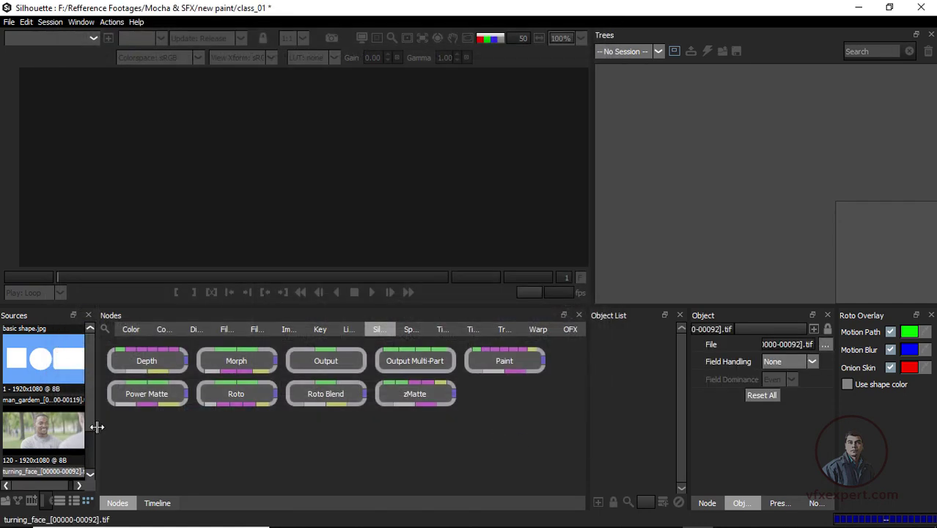
- Compare the detailed list and thumbnail displays of the imported sources, ending on thumbnails
{"action": "mouse_move", "coordinate": [89, 415]}
{"action": "left_mouse_down"}
{"action": "mouse_move", "coordinate": [88, 435]}
{"action": "mouse_move", "coordinate": [90, 399]}
{"action": "left_mouse_up"}
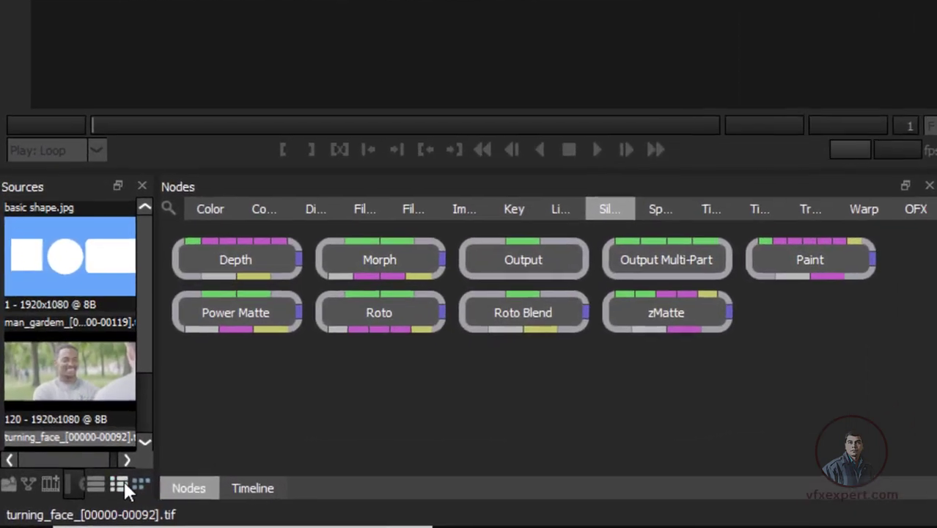
{"action": "left_click", "coordinate": [74, 500]}
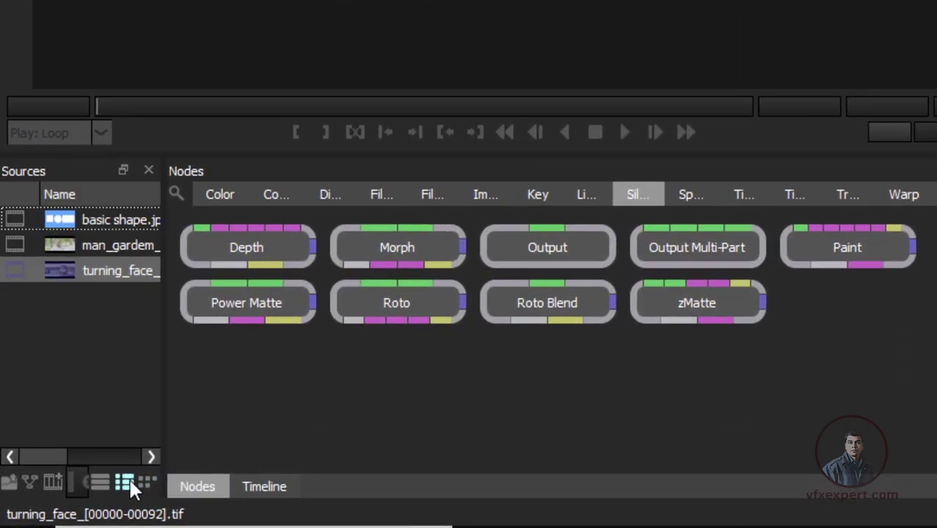
{"action": "left_click", "coordinate": [147, 481]}
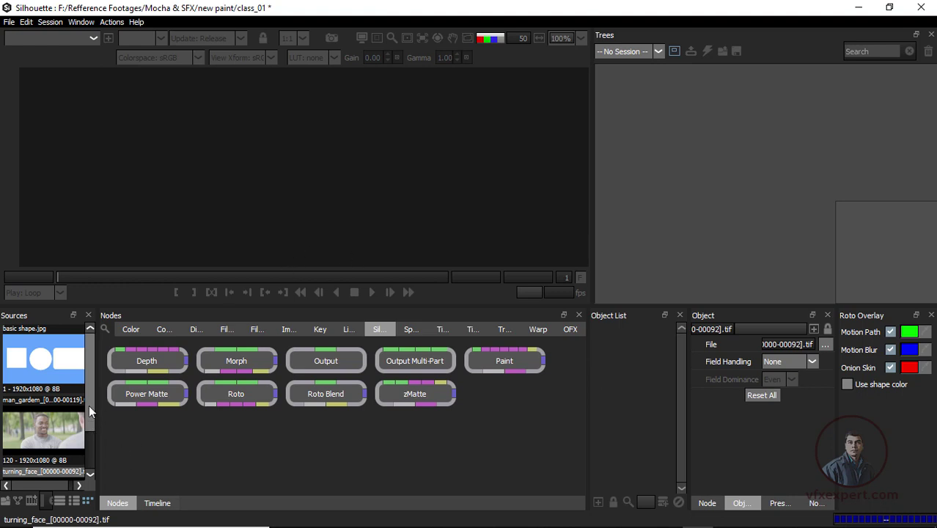
{"action": "left_click_drag", "start_coordinate": [89, 405], "coordinate": [94, 422]}
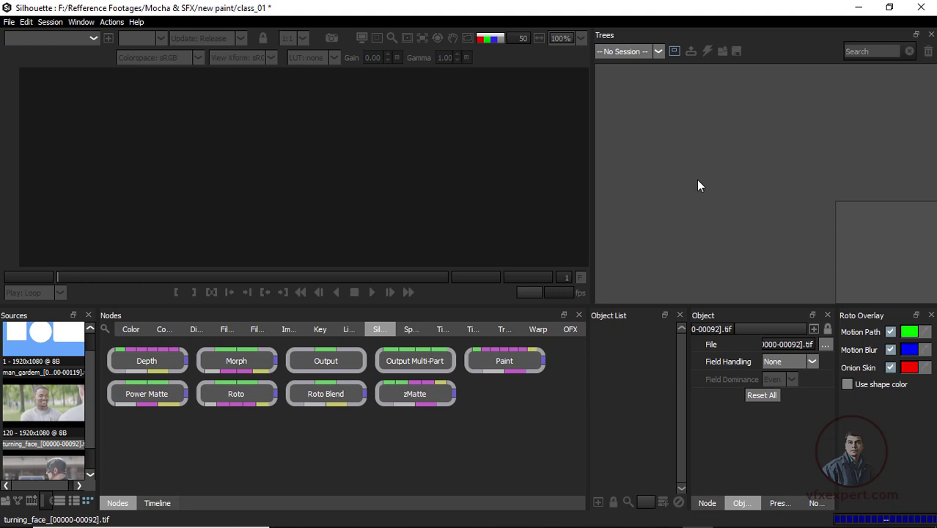
- Start a new session from the man_gardem footage and name it basic
{"action": "left_click_drag", "start_coordinate": [59, 404], "coordinate": [746, 161]}
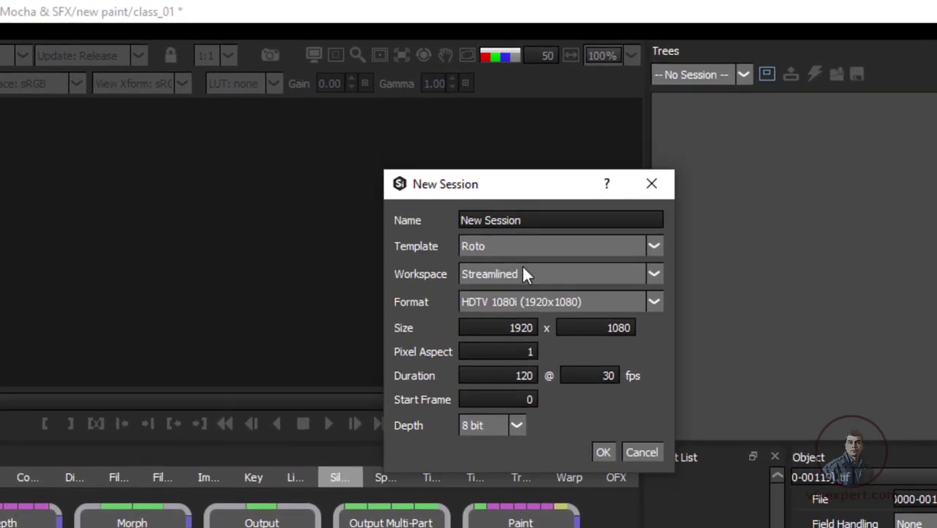
{"action": "triple_click", "coordinate": [538, 220]}
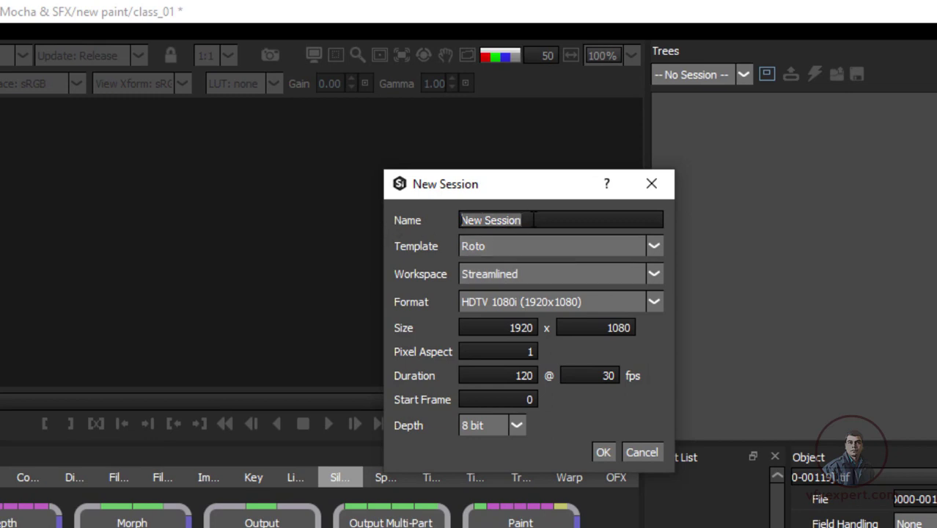
{"action": "type", "text": "basic"}
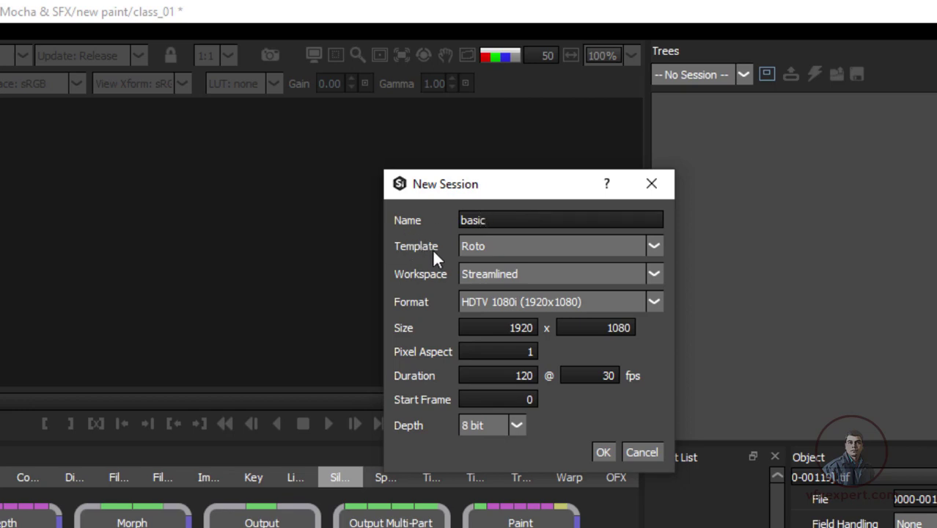
- Review the available templates for the new session, keeping Roto selected
{"action": "left_click", "coordinate": [652, 247]}
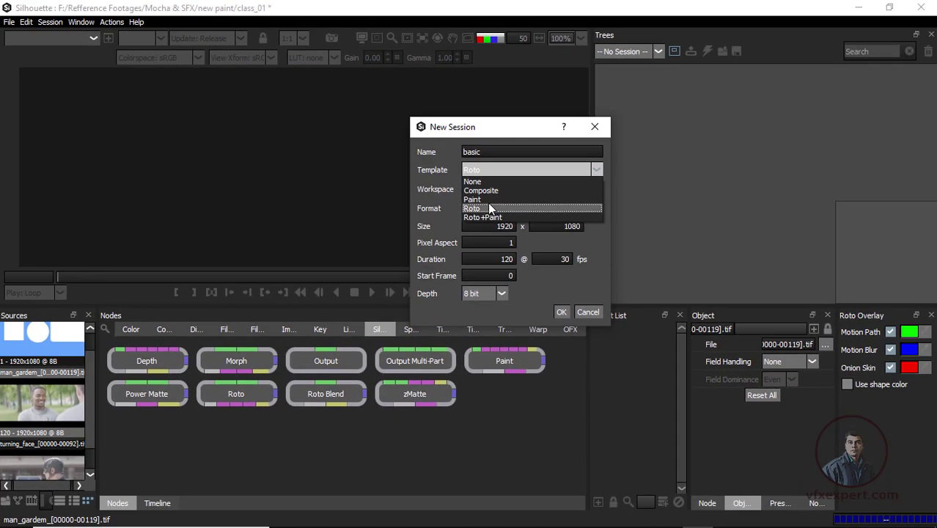
{"action": "left_click", "coordinate": [475, 205]}
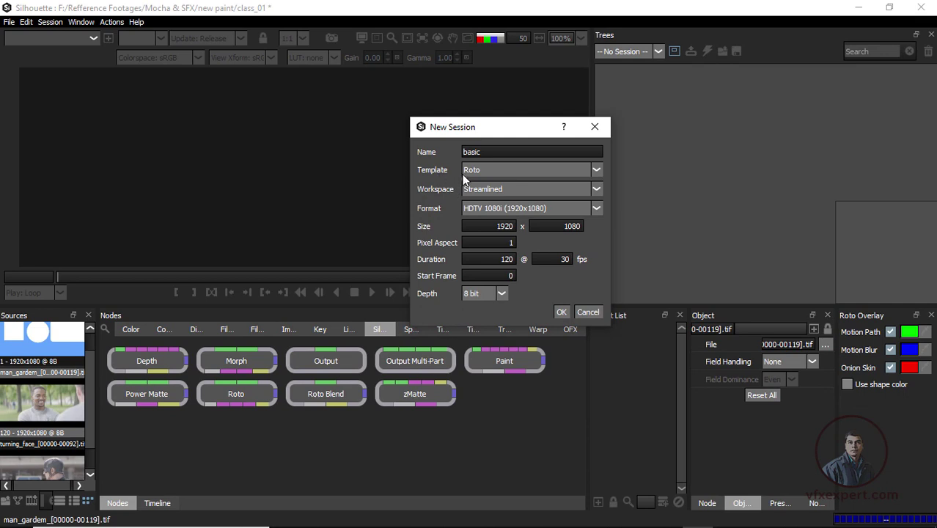
{"action": "left_click", "coordinate": [494, 170]}
{"action": "left_click", "coordinate": [478, 208]}
{"action": "left_click", "coordinate": [525, 169]}
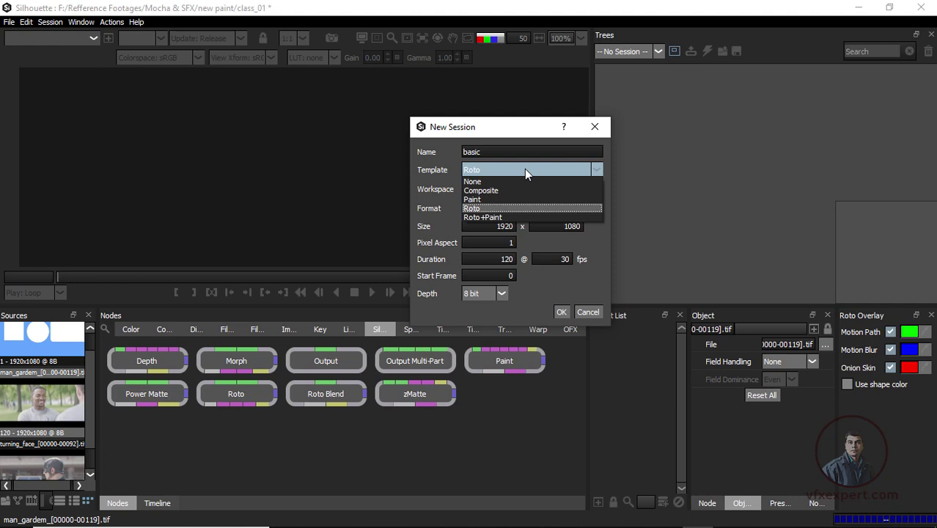
{"action": "left_click", "coordinate": [424, 174]}
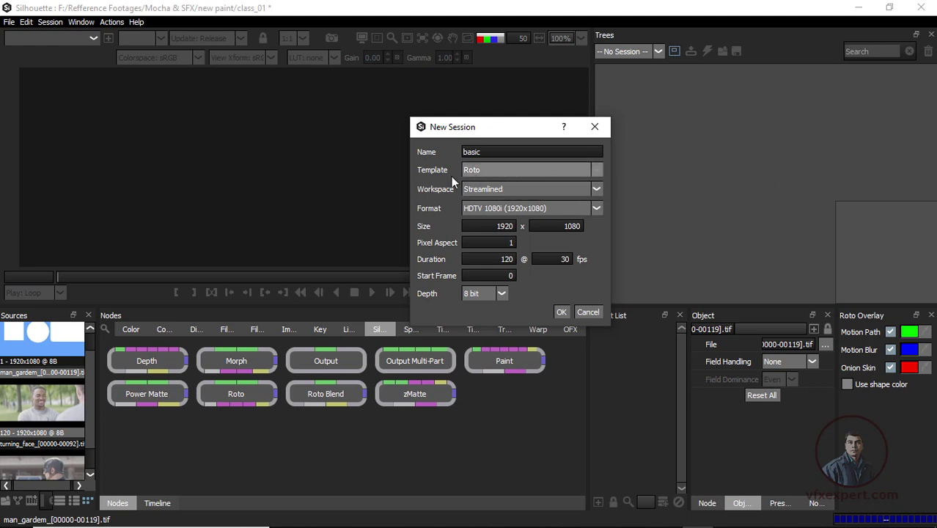
- Set the new session's template to Composite
{"action": "left_click", "coordinate": [512, 170]}
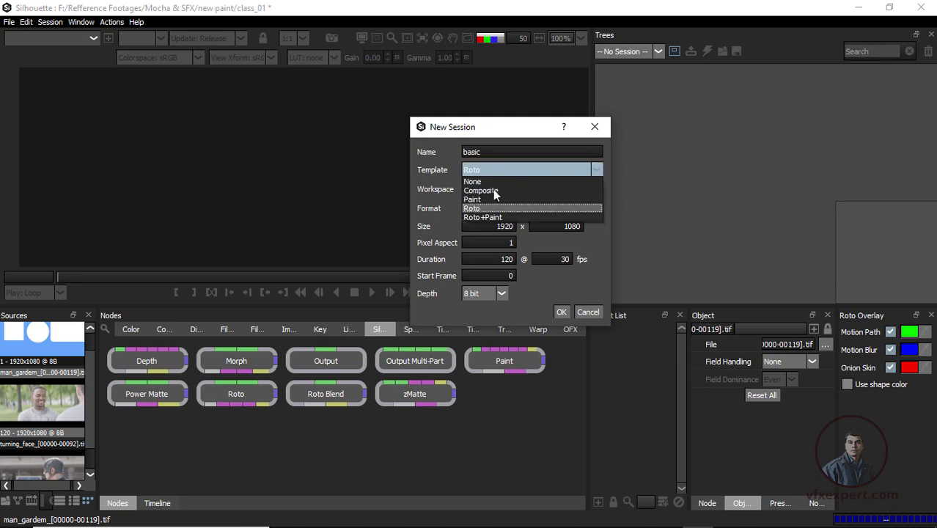
{"action": "left_click", "coordinate": [485, 190]}
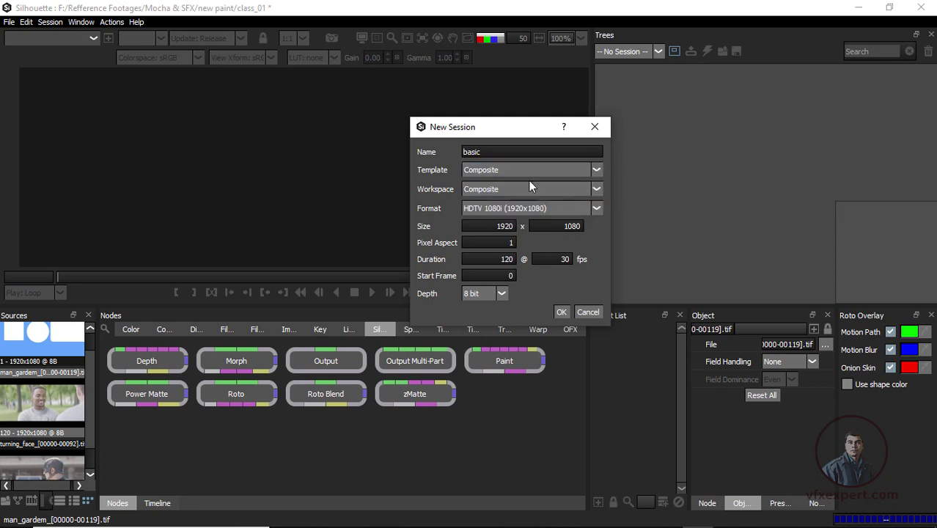
{"action": "left_click", "coordinate": [592, 173]}
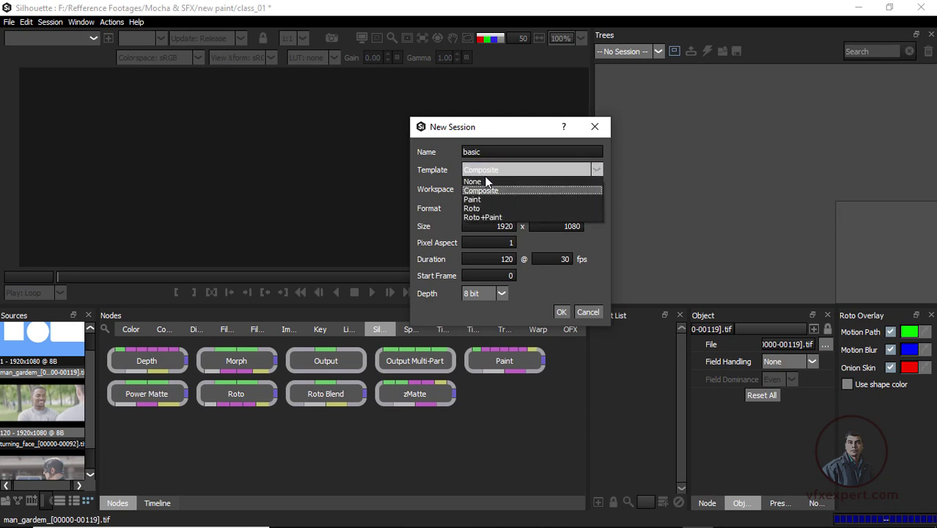
{"action": "left_click", "coordinate": [506, 191]}
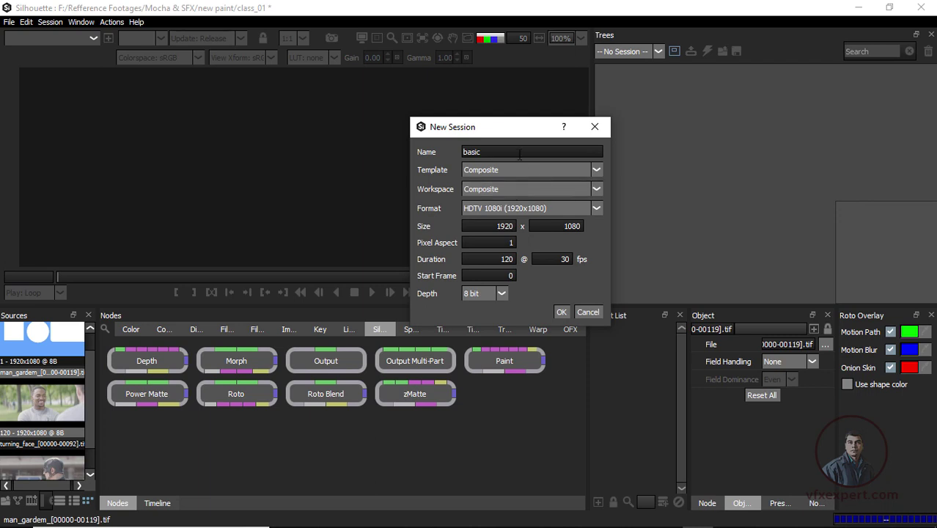
- Review the session's workspace, template and format options, keeping Composite for both and HDTV 1080i (1920x1080) as the format
{"action": "left_click_drag", "start_coordinate": [531, 132], "coordinate": [553, 97]}
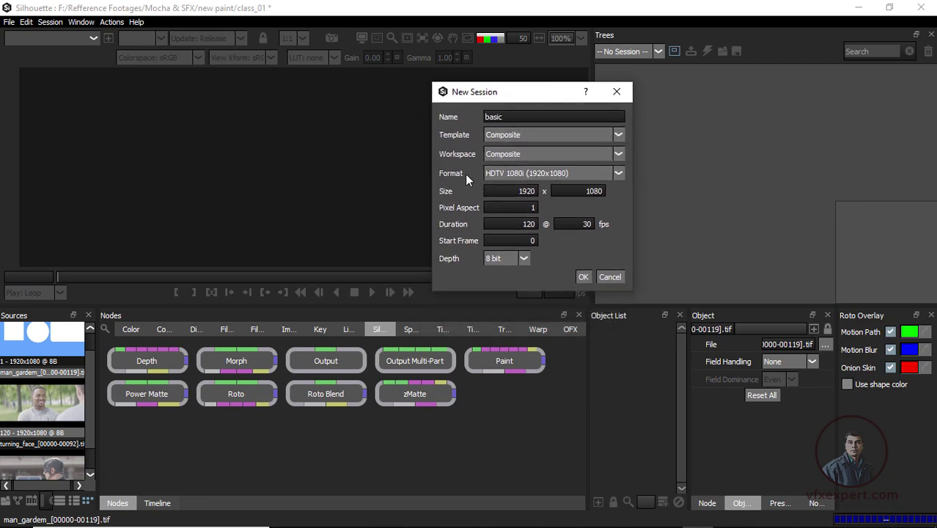
{"action": "left_click", "coordinate": [551, 150]}
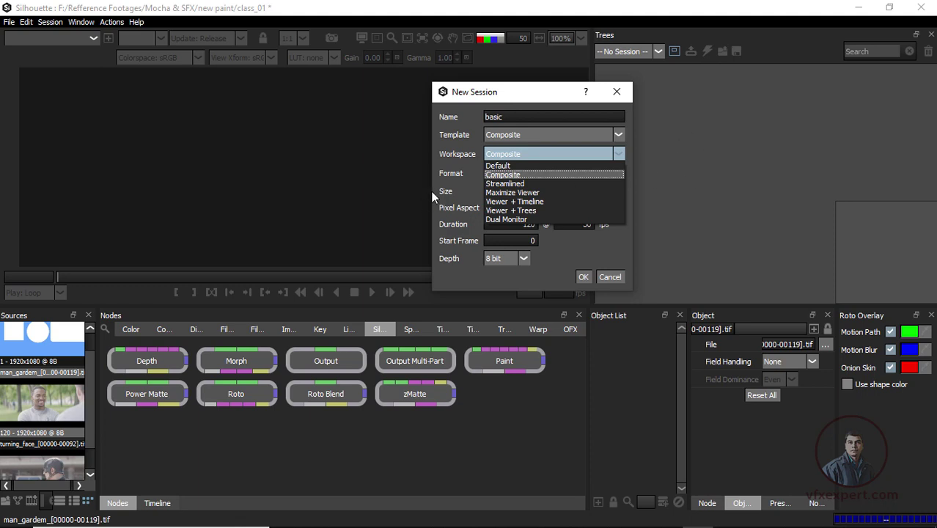
{"action": "left_click", "coordinate": [513, 176]}
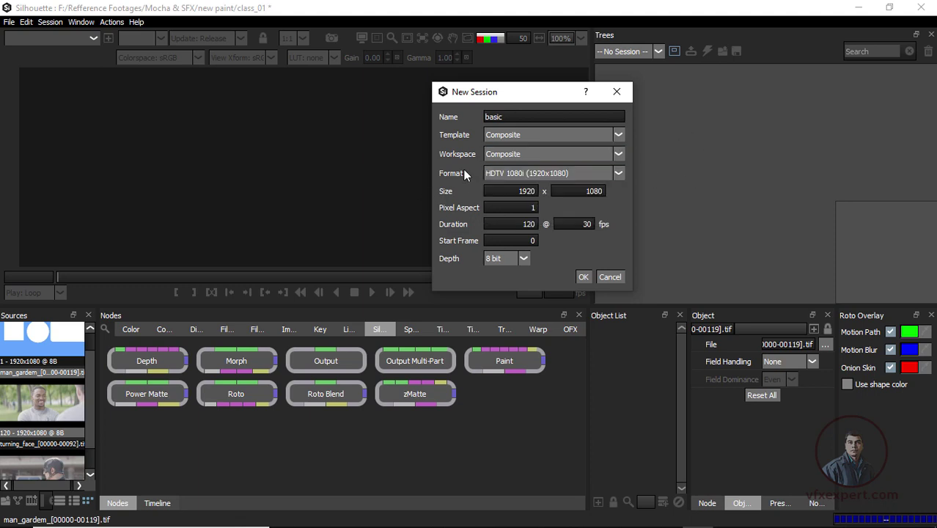
{"action": "left_click", "coordinate": [519, 136]}
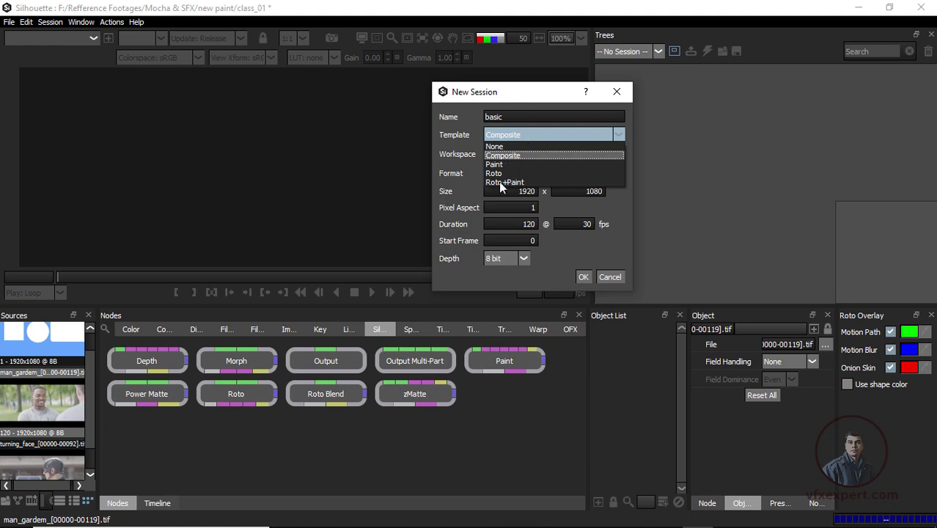
{"action": "left_click", "coordinate": [506, 156]}
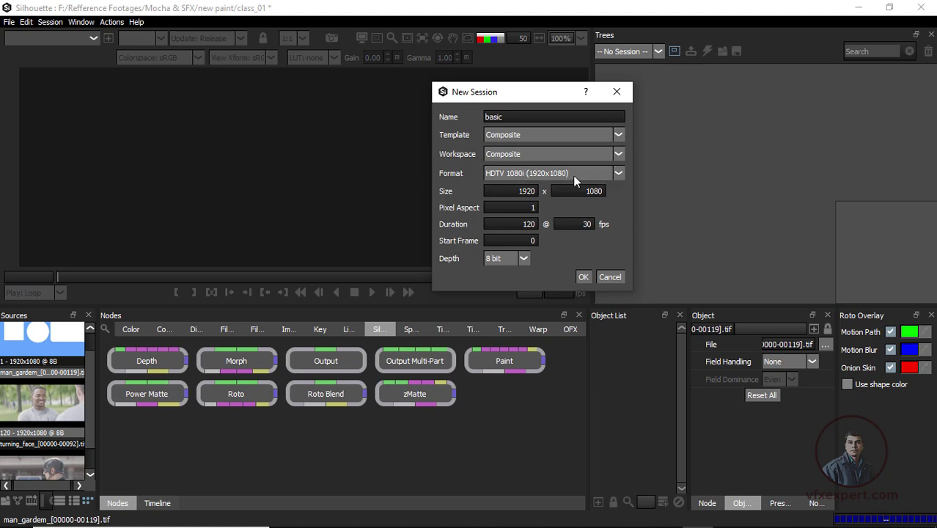
{"action": "left_click", "coordinate": [621, 173]}
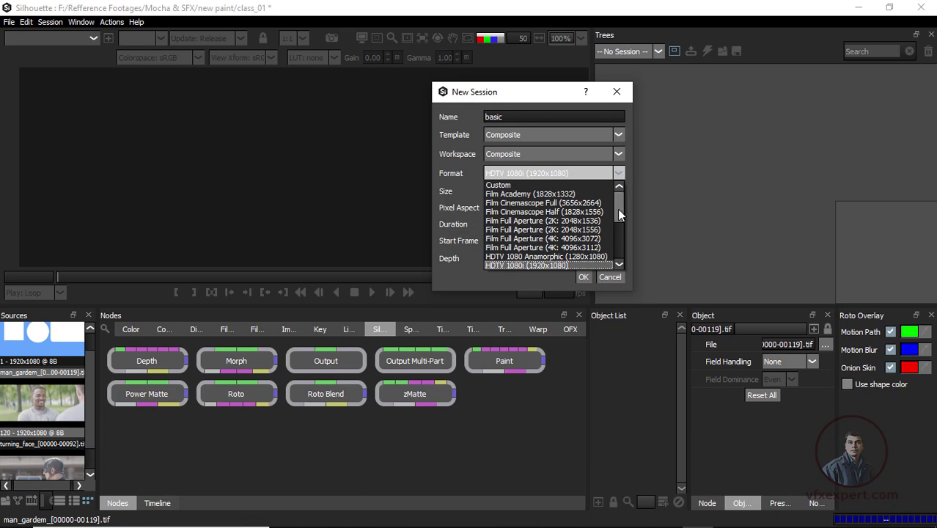
{"action": "left_click", "coordinate": [551, 265]}
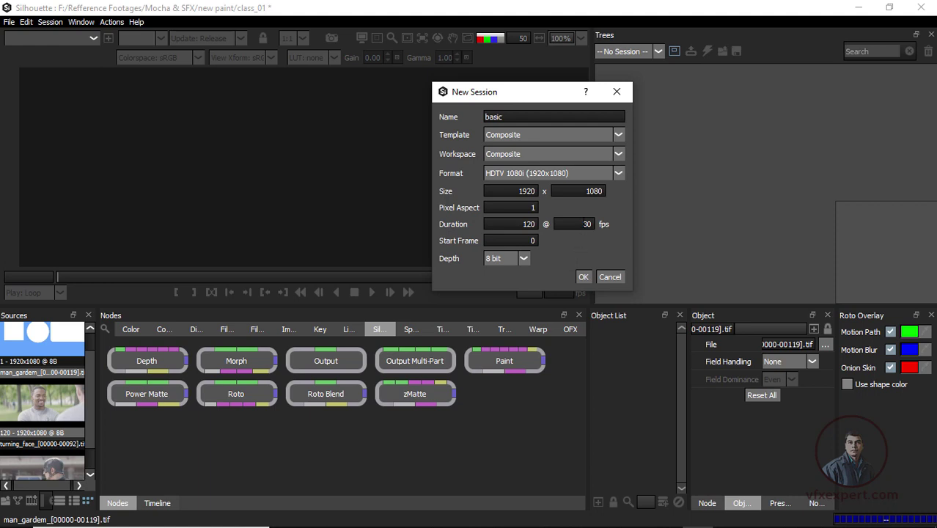
- Set the session's frame rate to 24 fps and create the session
{"action": "double_click", "coordinate": [596, 223]}
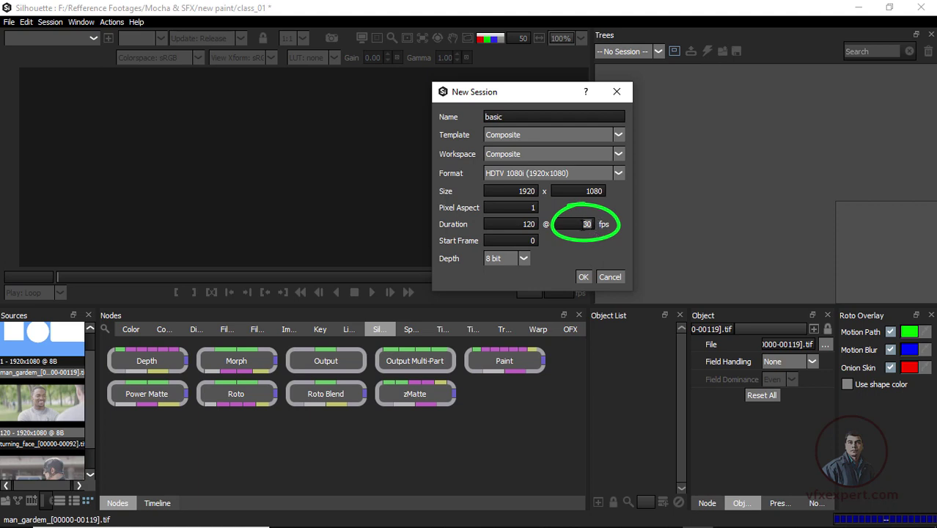
{"action": "left_click", "coordinate": [596, 227]}
{"action": "double_click", "coordinate": [591, 226]}
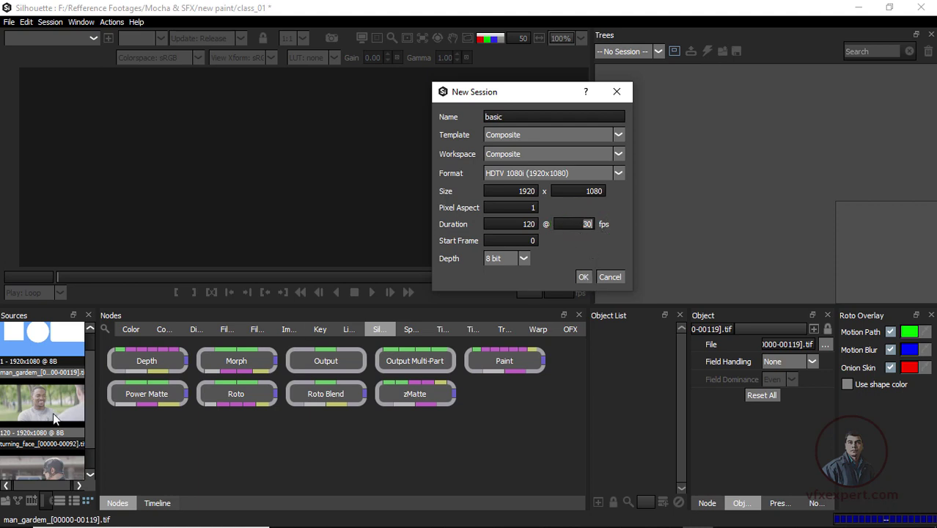
{"action": "left_click", "coordinate": [587, 224]}
{"action": "left_click", "coordinate": [584, 277]}
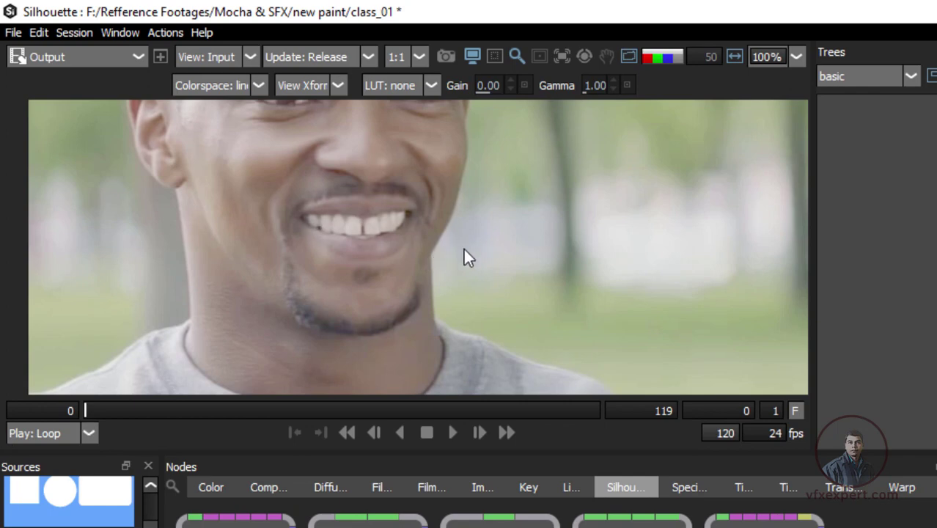
- Widen the viewer panel and set the viewer's colorspace to sRGB
{"action": "key", "text": "f"}
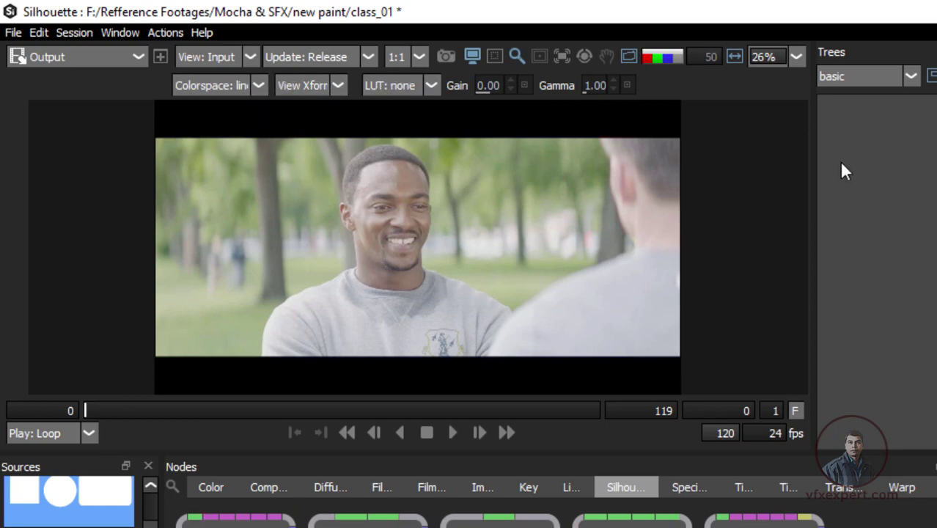
{"action": "left_click_drag", "start_coordinate": [812, 167], "coordinate": [887, 167]}
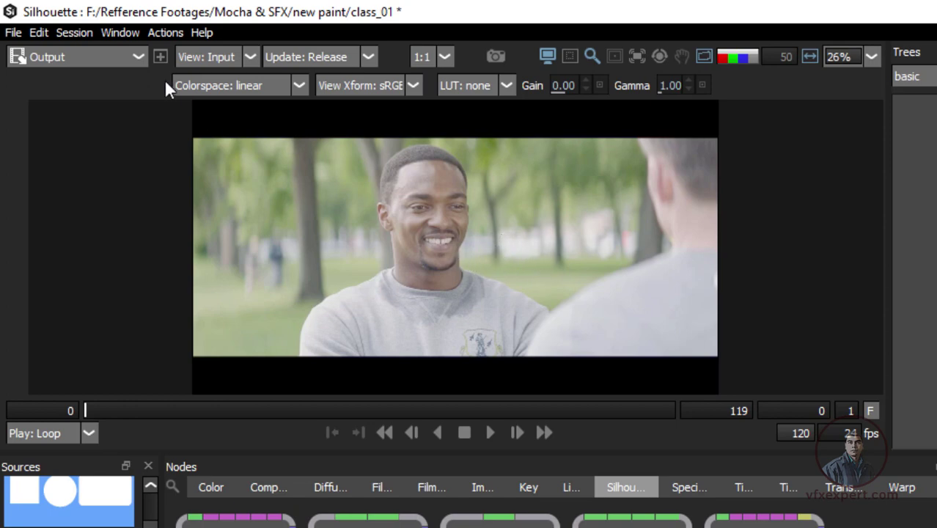
{"action": "left_click", "coordinate": [297, 85]}
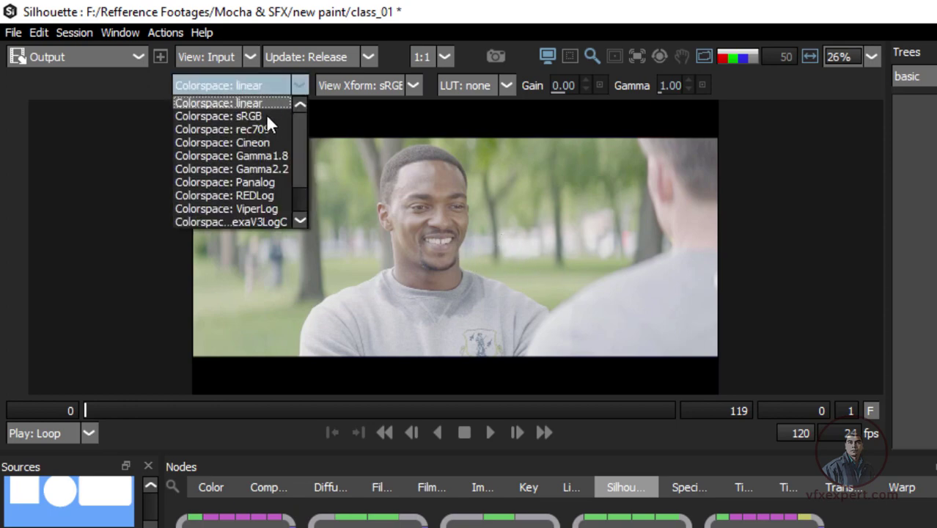
{"action": "left_click", "coordinate": [246, 118]}
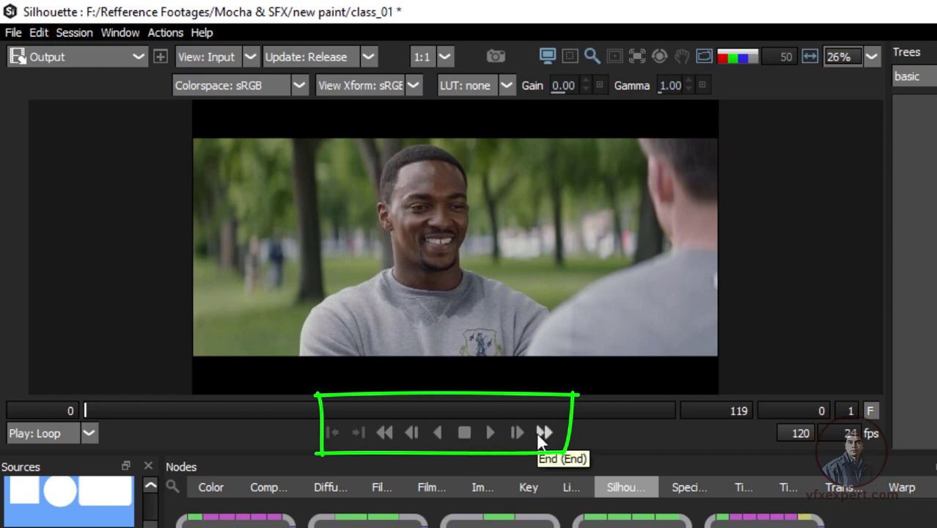
- Play the footage, stop it at frame 67 and step forward four frames to frame 71
{"action": "left_click", "coordinate": [489, 435]}
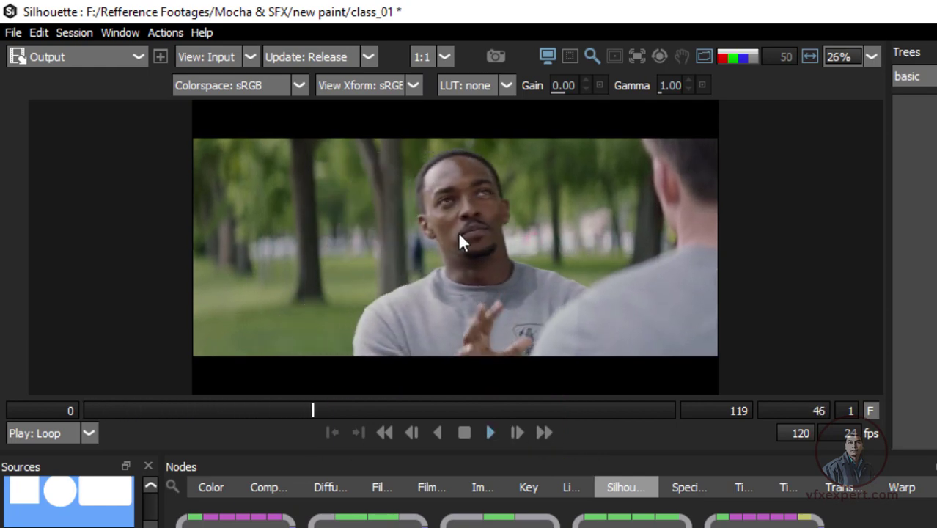
{"action": "left_click", "coordinate": [464, 432]}
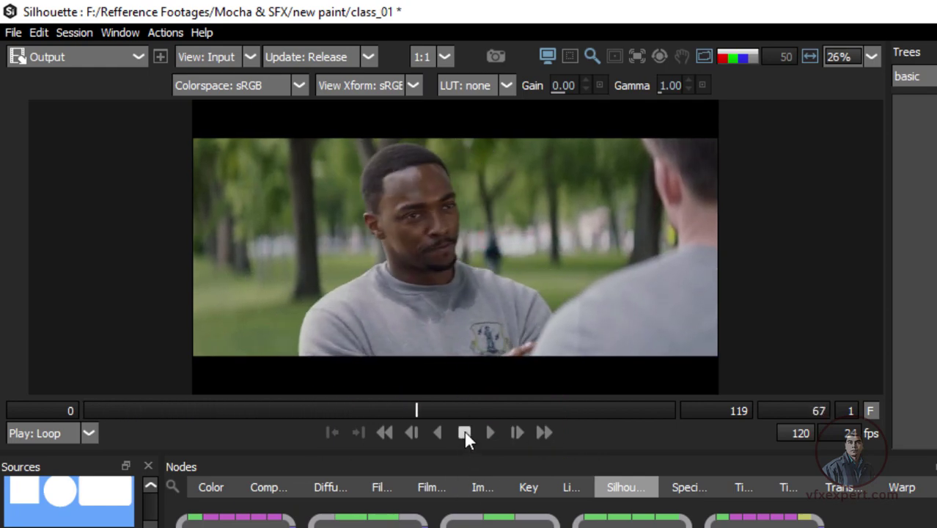
{"action": "left_click", "coordinate": [517, 433]}
{"action": "left_click", "coordinate": [517, 433]}
{"action": "left_click", "coordinate": [517, 433]}
{"action": "left_click", "coordinate": [517, 433]}
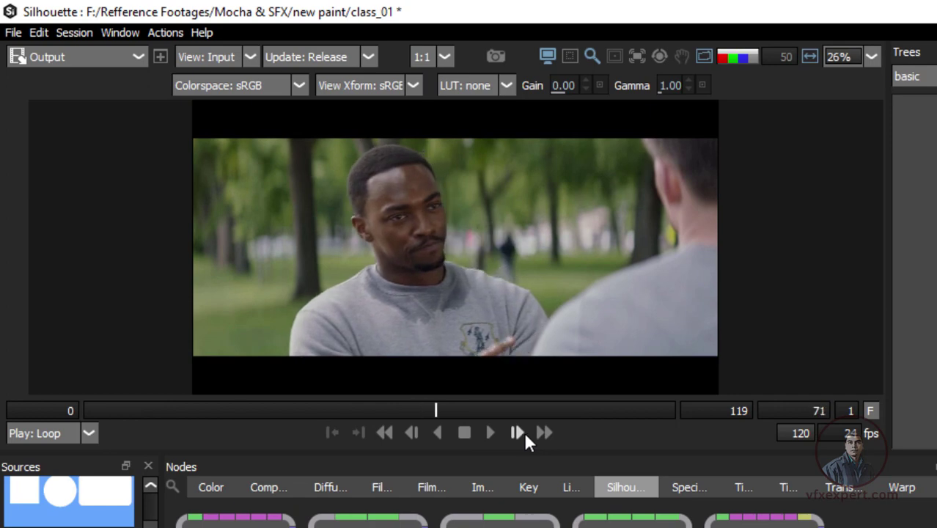
- Advance the footage to frame 73, then scrub to frames 14, 51 and 107 in release update mode
{"action": "left_click", "coordinate": [517, 433]}
{"action": "left_click", "coordinate": [517, 433]}
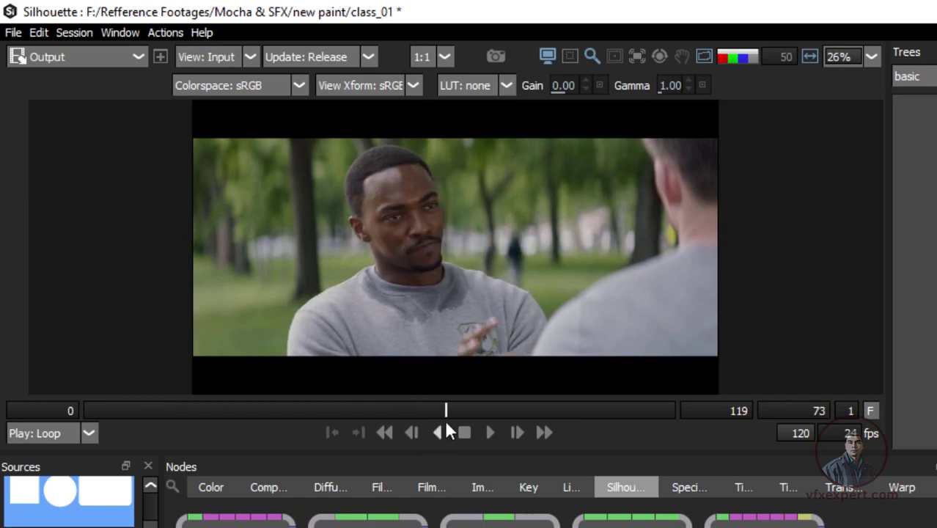
{"action": "left_click_drag", "start_coordinate": [448, 412], "coordinate": [155, 421]}
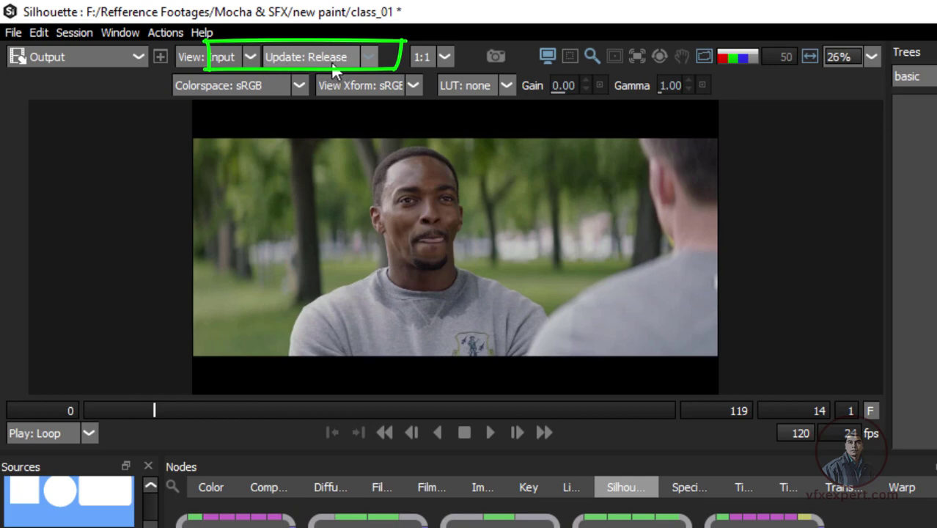
{"action": "left_click_drag", "start_coordinate": [155, 409], "coordinate": [337, 411]}
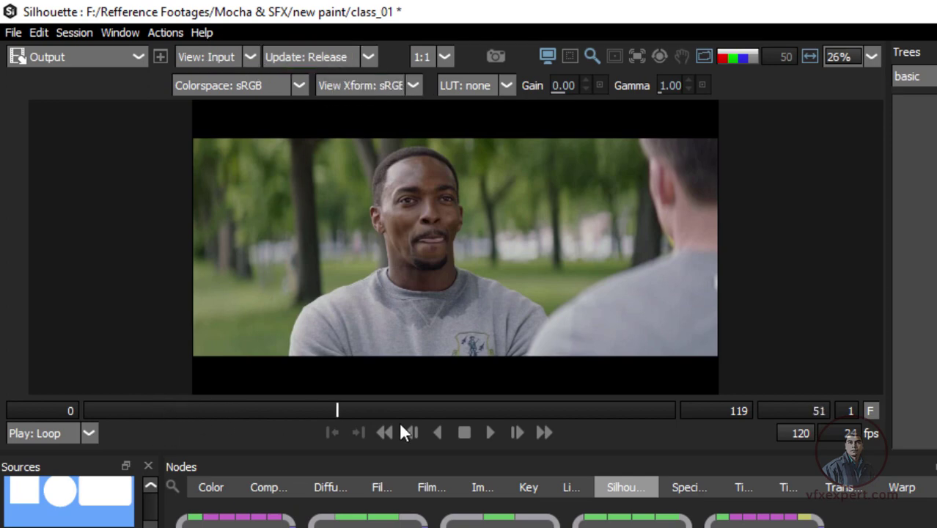
{"action": "left_click_drag", "start_coordinate": [400, 426], "coordinate": [616, 430]}
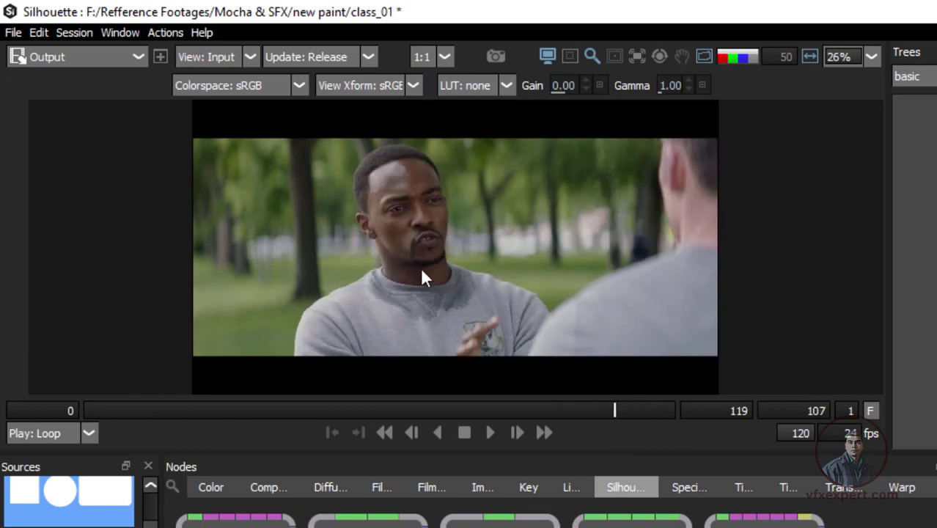
- Set the viewer's update mode to Drag and scrub the footage back to frame 37
{"action": "left_click", "coordinate": [371, 53]}
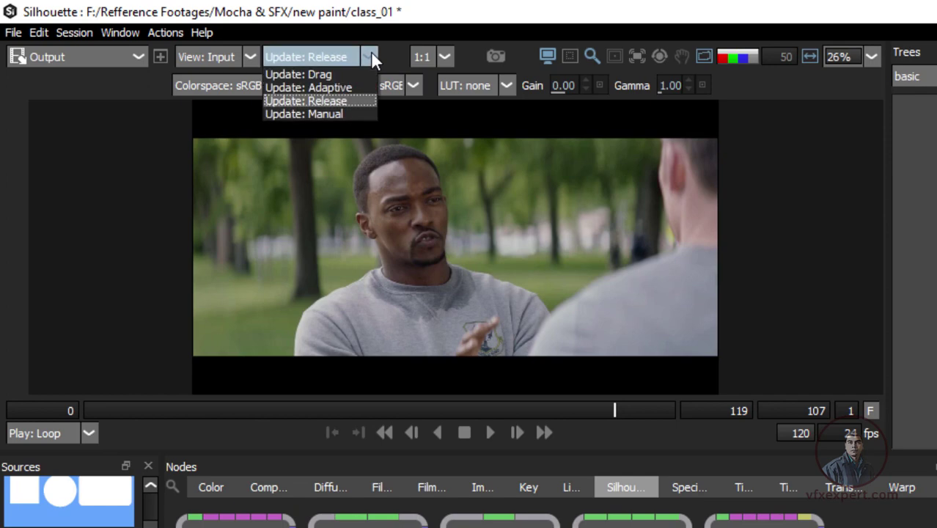
{"action": "left_click", "coordinate": [307, 76]}
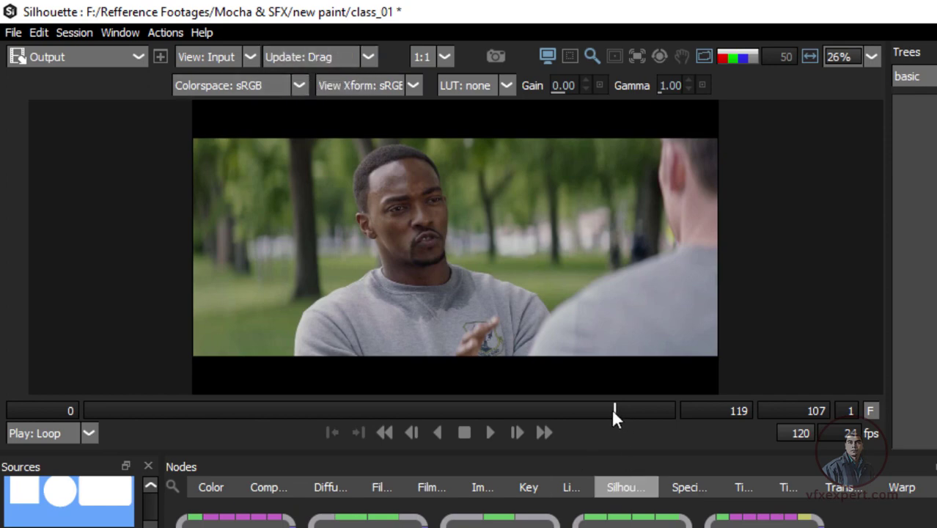
{"action": "left_click_drag", "start_coordinate": [614, 417], "coordinate": [268, 440]}
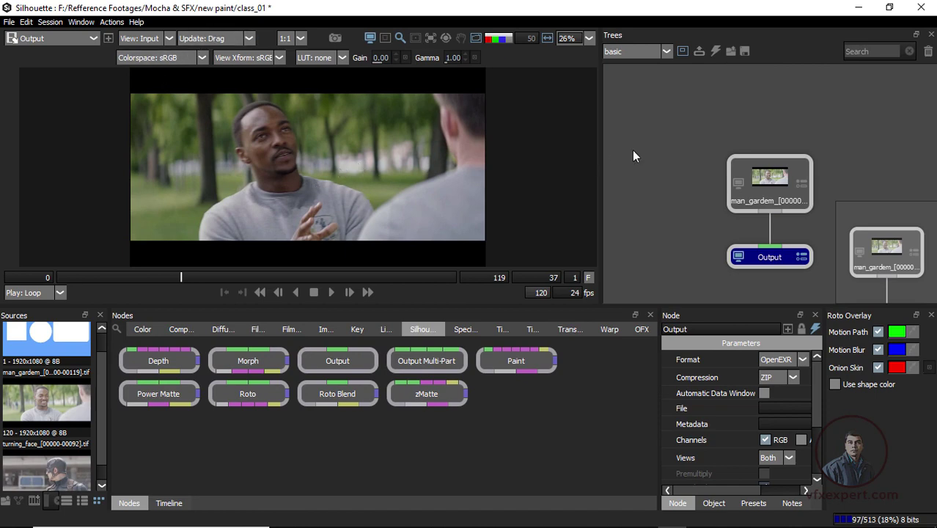
- Widen the Trees panel and bring the node tree back to its middle
{"action": "left_click_drag", "start_coordinate": [599, 146], "coordinate": [567, 146]}
{"action": "left_click", "coordinate": [620, 168]}
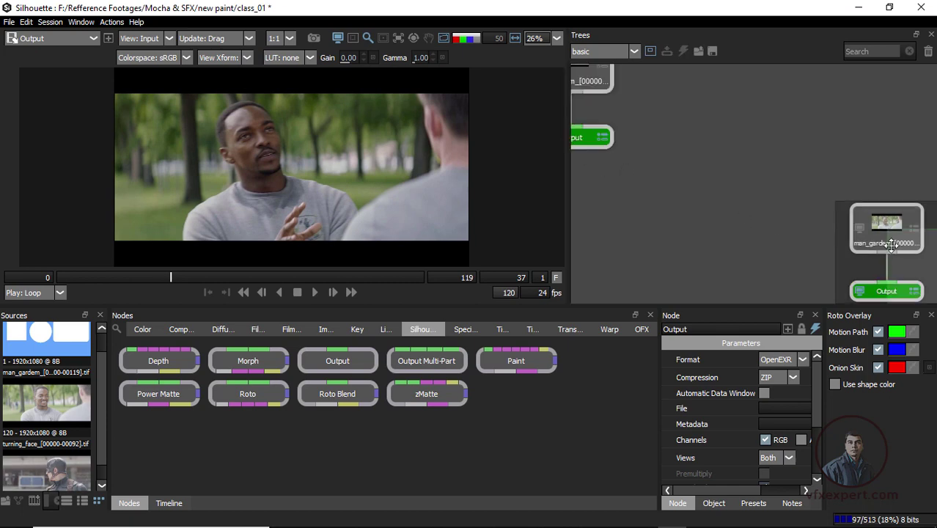
{"action": "left_click_drag", "start_coordinate": [891, 246], "coordinate": [786, 185]}
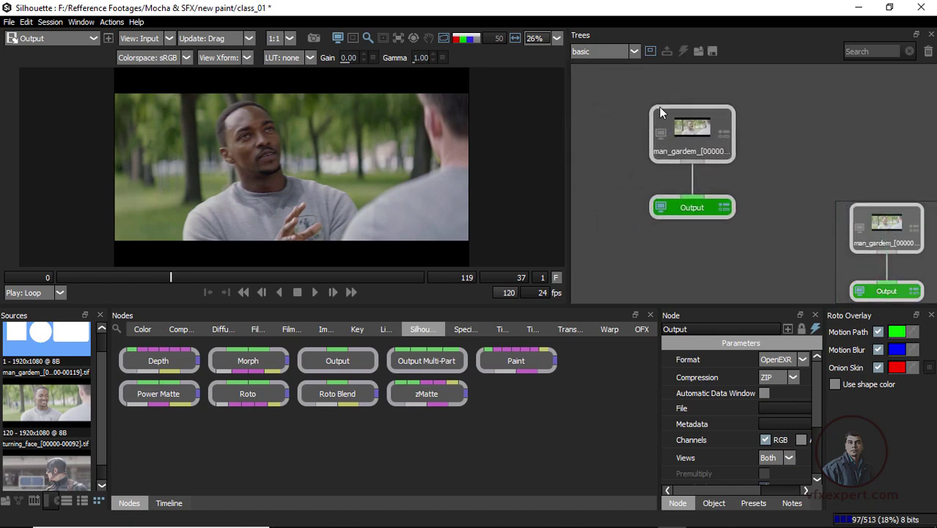
{"action": "left_click_drag", "start_coordinate": [681, 178], "coordinate": [710, 190]}
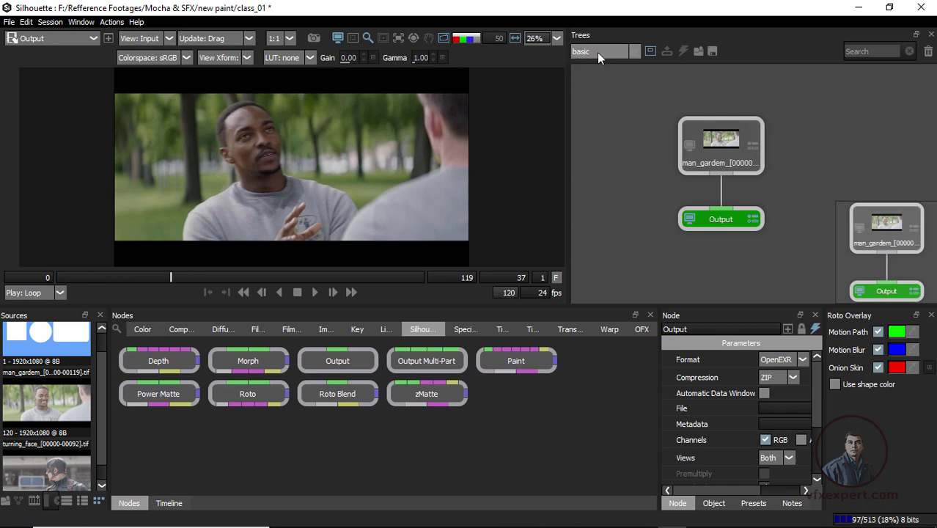
- Move the man_gardem source node and the Output node farther apart, keeping them vertically aligned, and clear the selection
{"action": "left_click_drag", "start_coordinate": [730, 141], "coordinate": [727, 120]}
{"action": "left_click", "coordinate": [739, 237]}
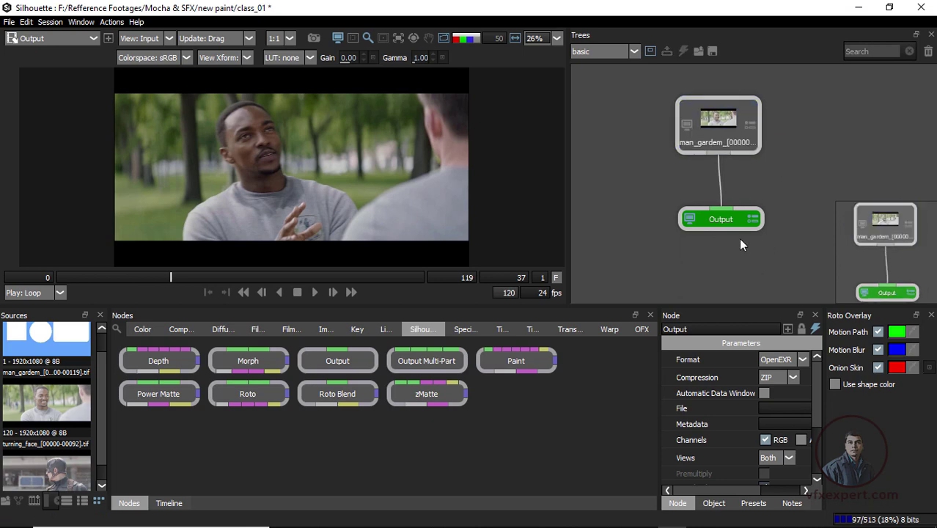
{"action": "left_click_drag", "start_coordinate": [734, 227], "coordinate": [740, 265]}
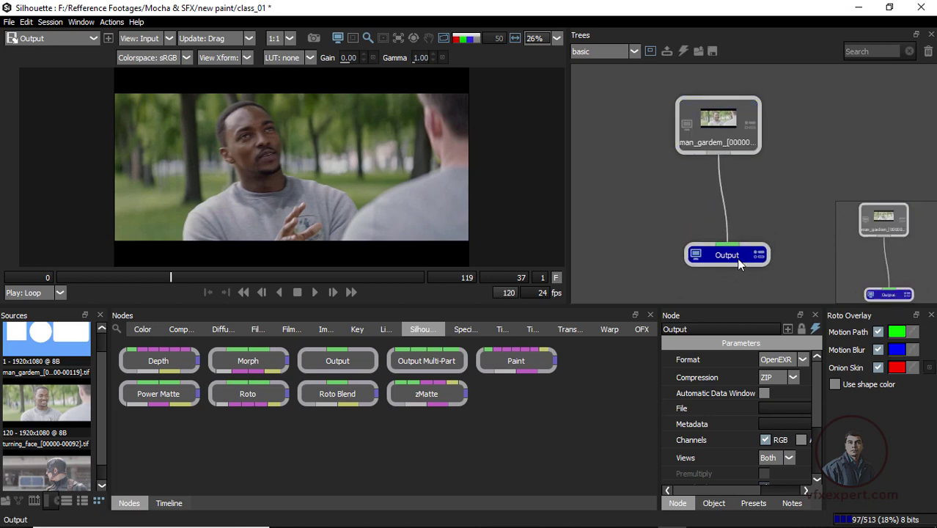
{"action": "left_click_drag", "start_coordinate": [714, 136], "coordinate": [724, 140]}
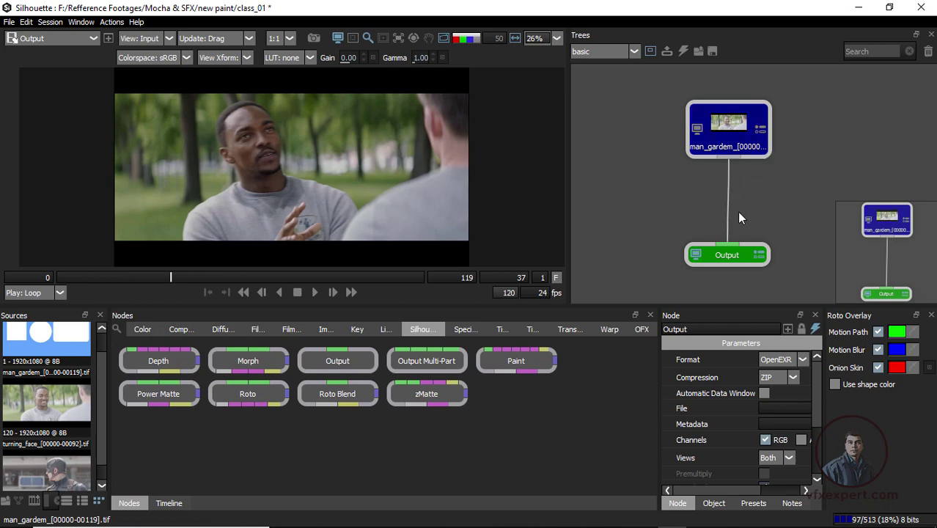
{"action": "left_click", "coordinate": [656, 198]}
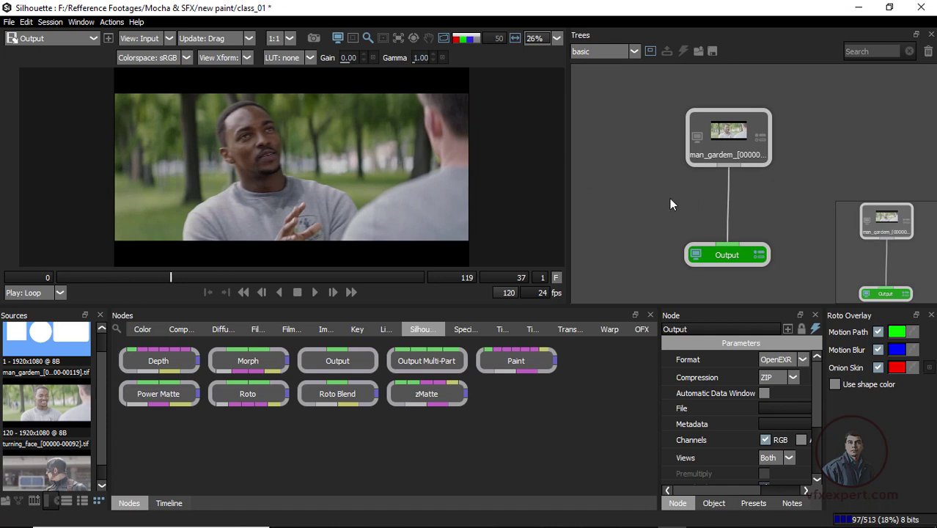
- Practise panning the node tree, panning and zooming the viewer image, and navigating the tree through its overview map
{"action": "left_click_drag", "start_coordinate": [670, 204], "coordinate": [743, 219]}
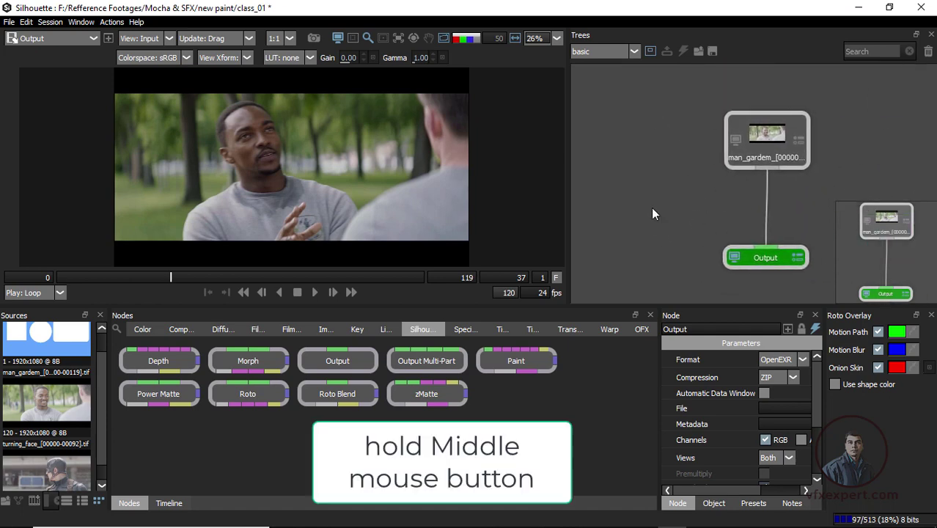
{"action": "mouse_move", "coordinate": [396, 194]}
{"action": "left_mouse_down"}
{"action": "mouse_move", "coordinate": [320, 186]}
{"action": "mouse_move", "coordinate": [471, 174]}
{"action": "mouse_move", "coordinate": [360, 167]}
{"action": "mouse_move", "coordinate": [413, 195]}
{"action": "left_mouse_up"}
{"action": "scroll", "coordinate": [313, 185], "scroll_direction": "up", "scroll_amount": 5}
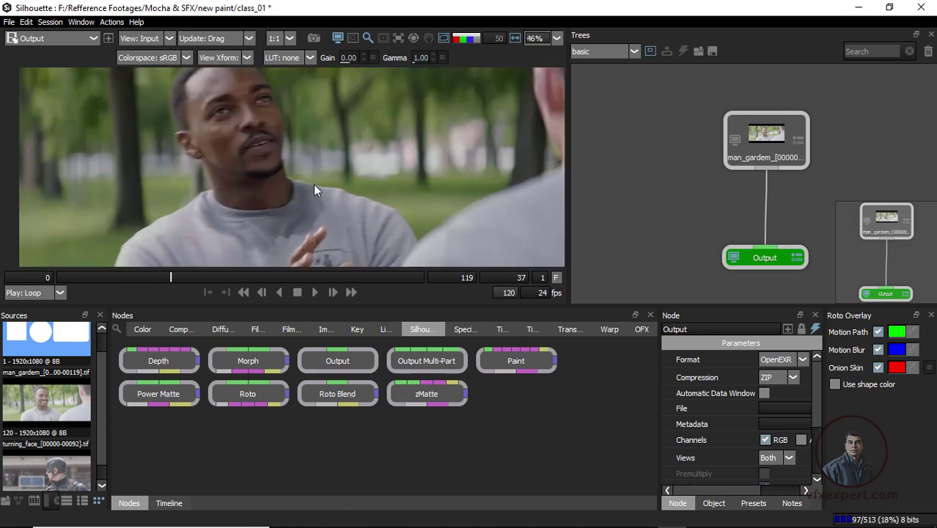
{"action": "scroll", "coordinate": [313, 184], "scroll_direction": "down", "scroll_amount": 3}
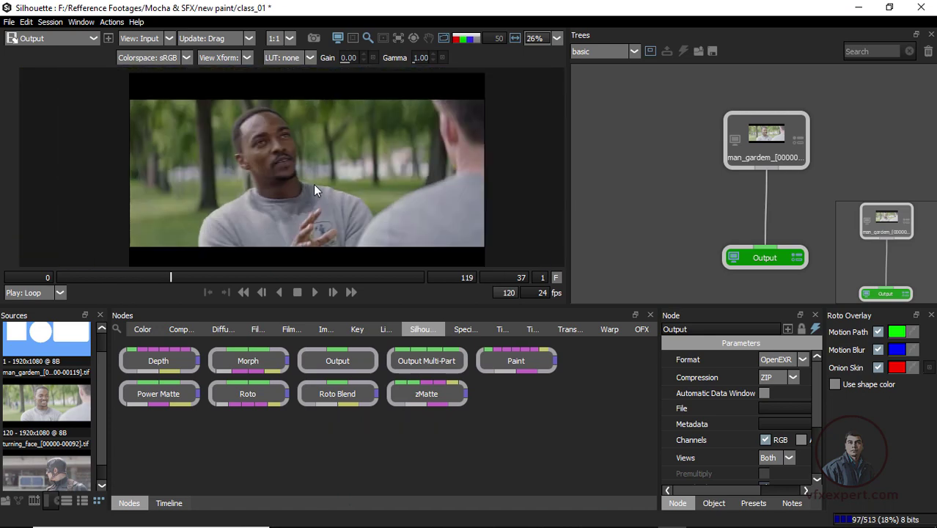
{"action": "scroll", "coordinate": [313, 184], "scroll_direction": "up", "scroll_amount": 1}
{"action": "scroll", "coordinate": [313, 184], "scroll_direction": "down", "scroll_amount": 5}
{"action": "scroll", "coordinate": [313, 190], "scroll_direction": "up", "scroll_amount": 5}
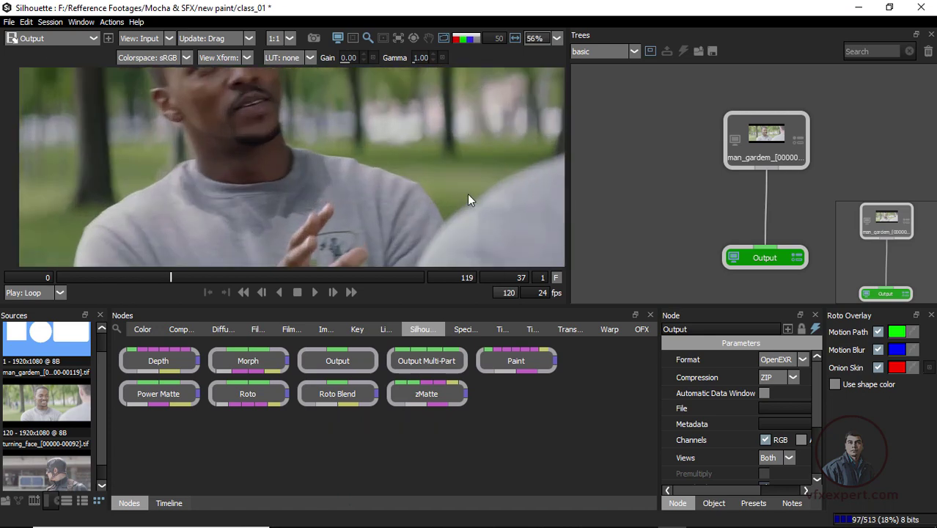
{"action": "scroll", "coordinate": [445, 128], "scroll_direction": "down", "scroll_amount": 2}
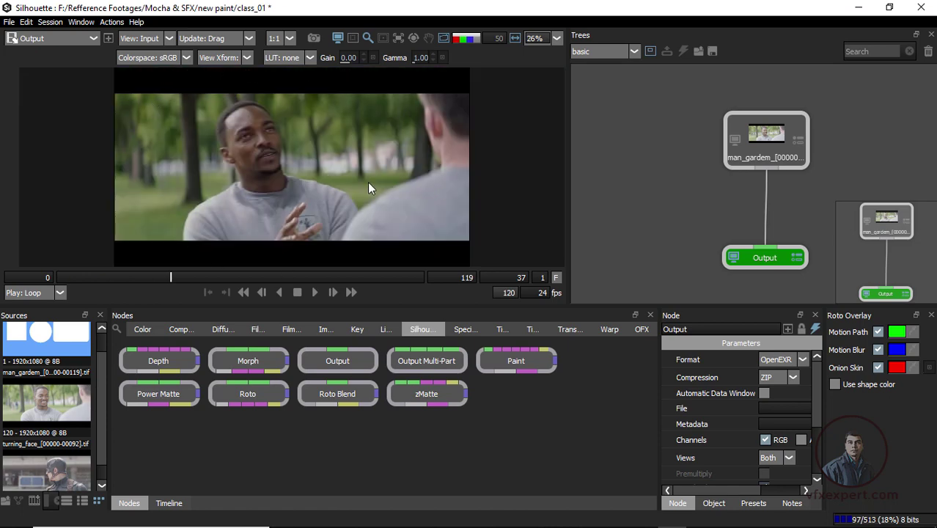
{"action": "left_click_drag", "start_coordinate": [701, 190], "coordinate": [636, 201]}
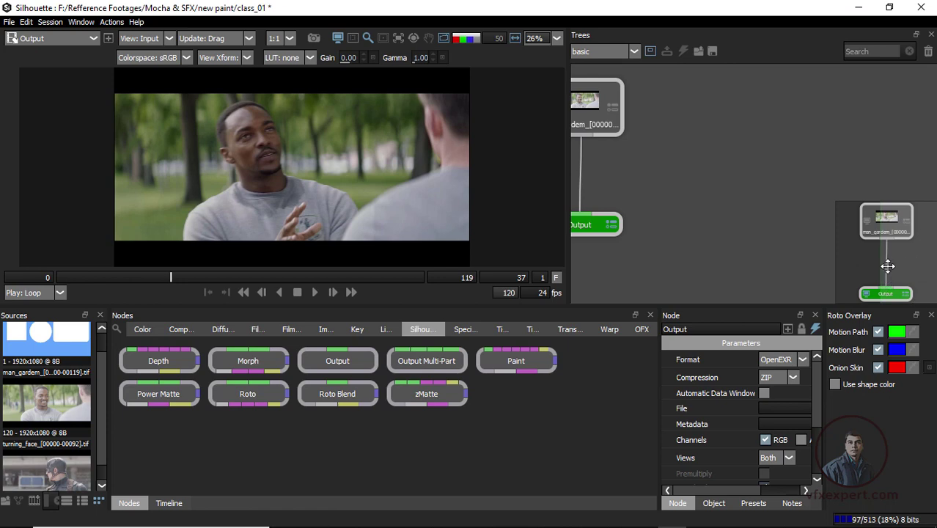
{"action": "left_click_drag", "start_coordinate": [908, 273], "coordinate": [857, 266]}
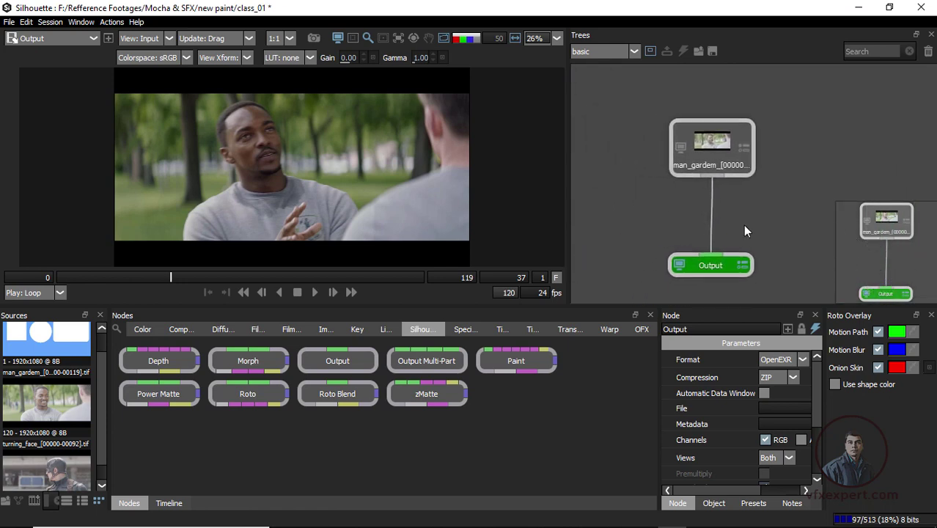
- Widen the Node panel and examine the parameters of the Output and man_gardem source nodes
{"action": "left_click", "coordinate": [757, 253]}
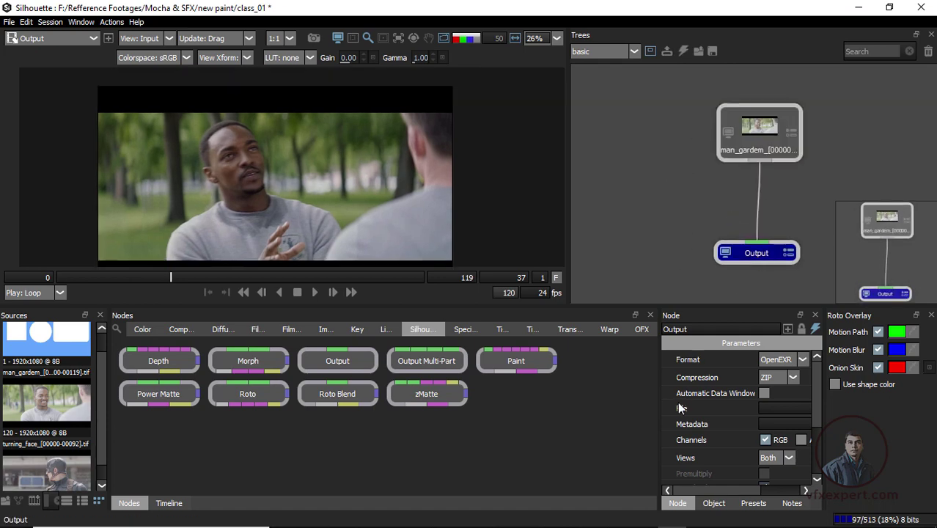
{"action": "left_click_drag", "start_coordinate": [655, 417], "coordinate": [596, 416]}
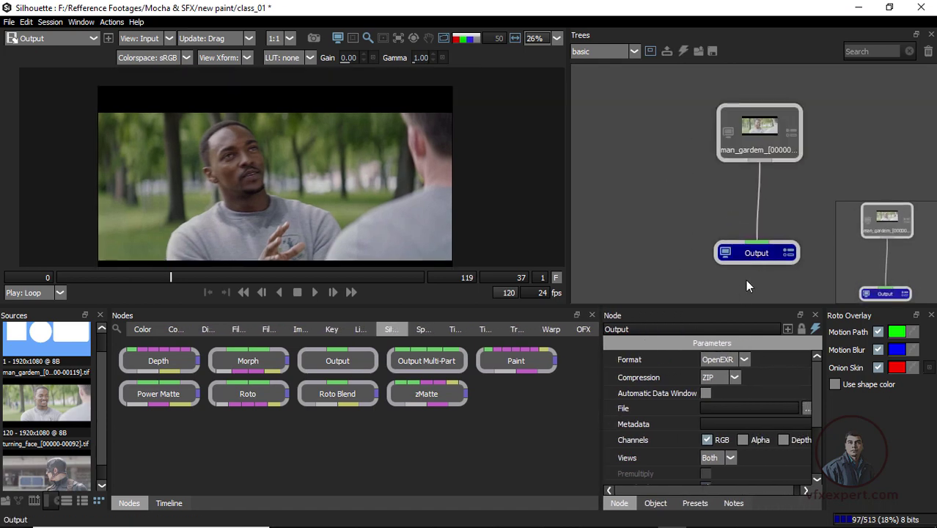
{"action": "left_click", "coordinate": [752, 144]}
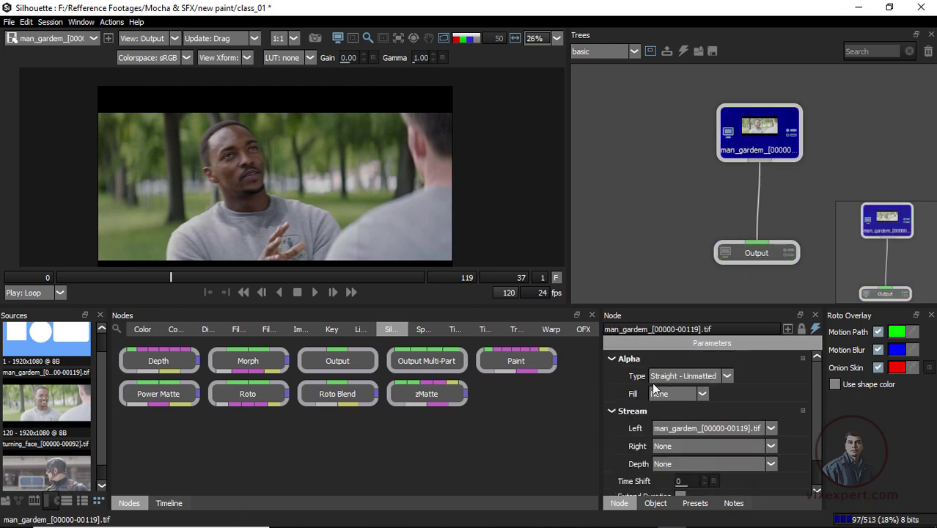
{"action": "left_click", "coordinate": [752, 257]}
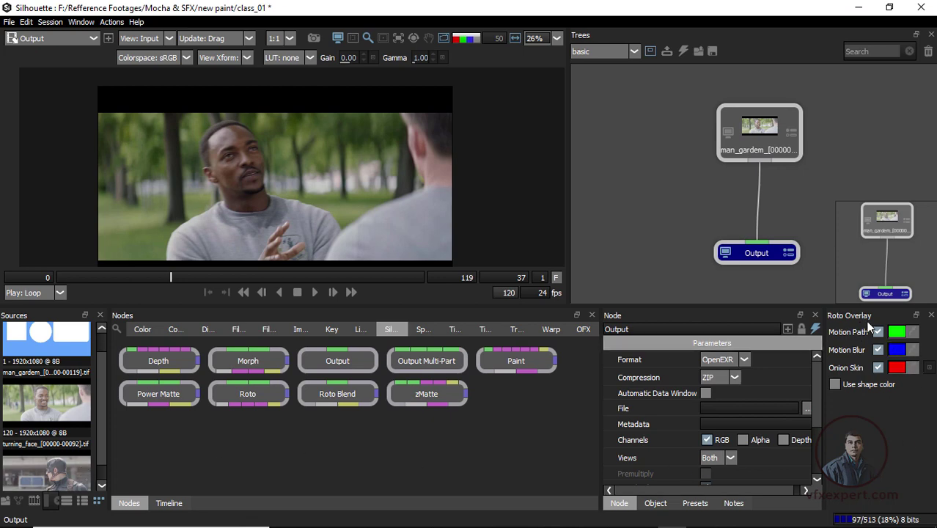
- Close the Roto Overlay panel, widen the Sources panel and deselect the Output node
{"action": "left_click", "coordinate": [932, 315]}
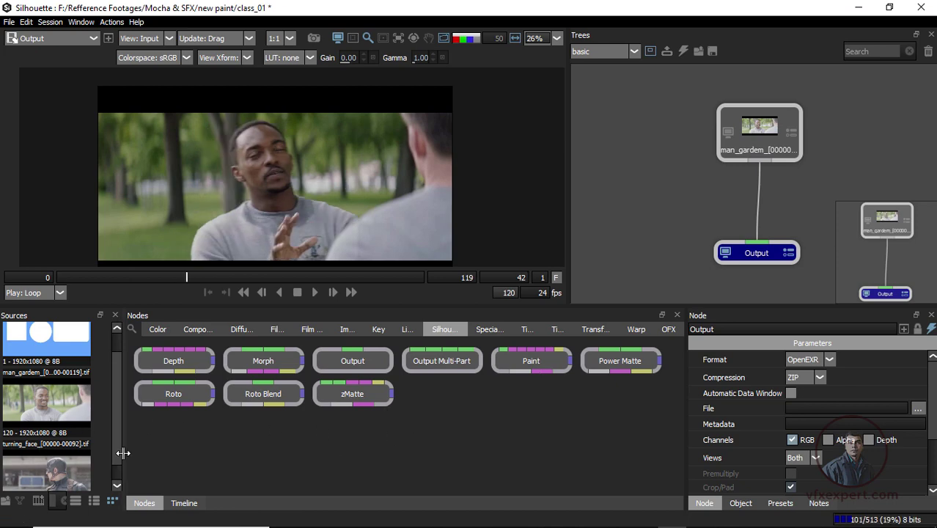
{"action": "left_click_drag", "start_coordinate": [123, 453], "coordinate": [182, 438]}
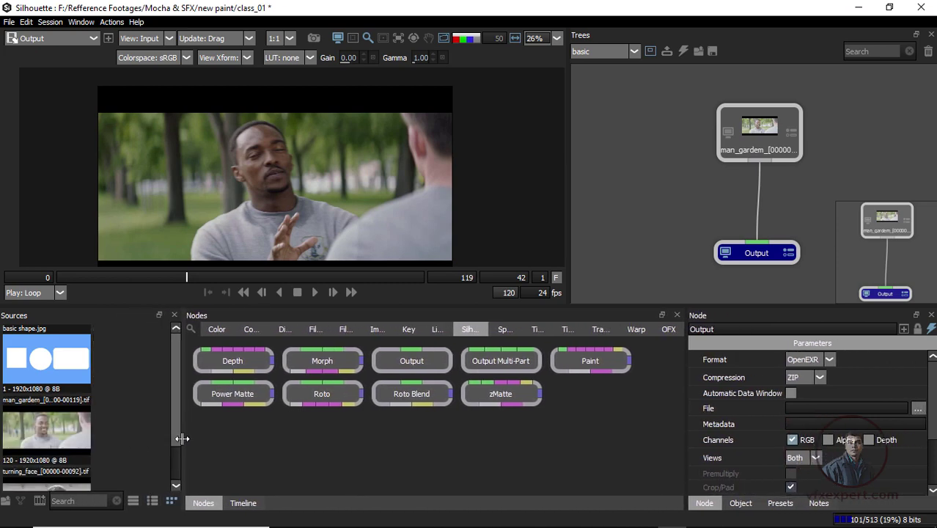
{"action": "left_click", "coordinate": [659, 216]}
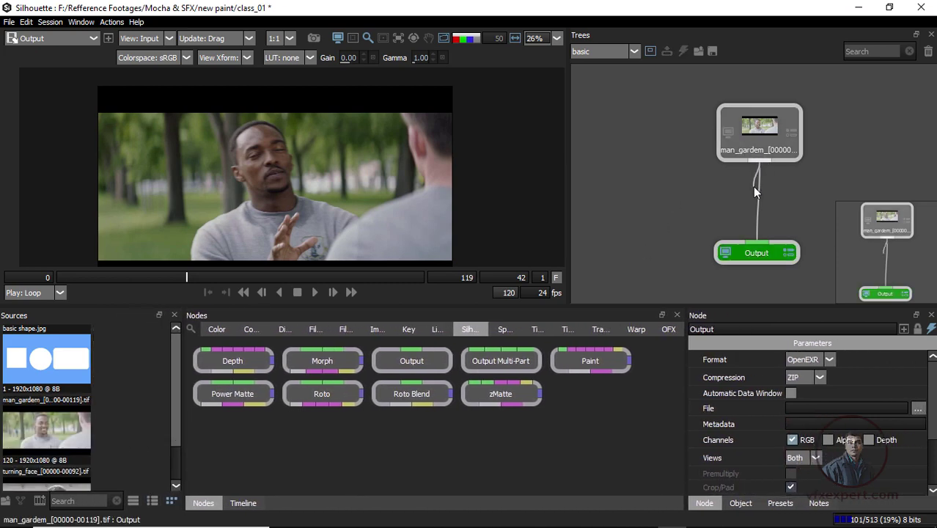
- Move the man_gardem source node closer to the Output node and clear the selection
{"action": "left_click_drag", "start_coordinate": [758, 135], "coordinate": [762, 159]}
{"action": "left_click", "coordinate": [660, 160]}
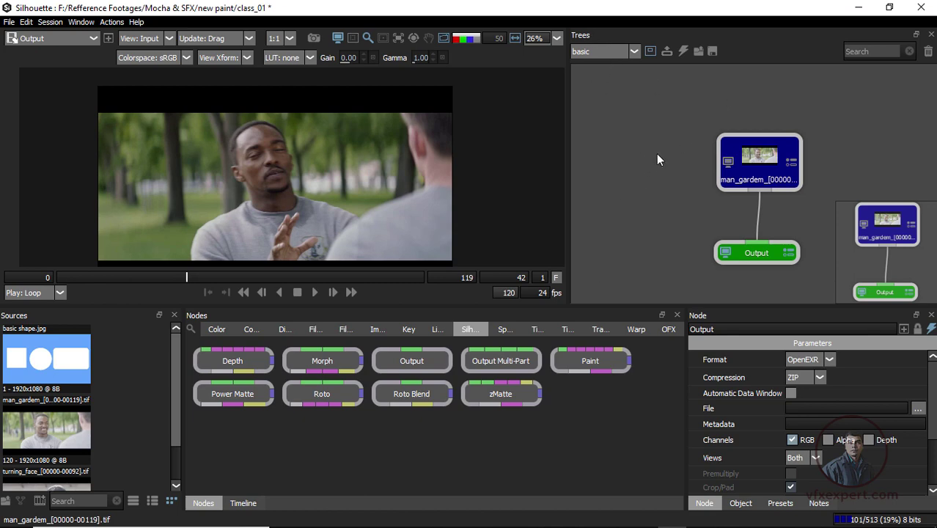
{"action": "left_click", "coordinate": [680, 138]}
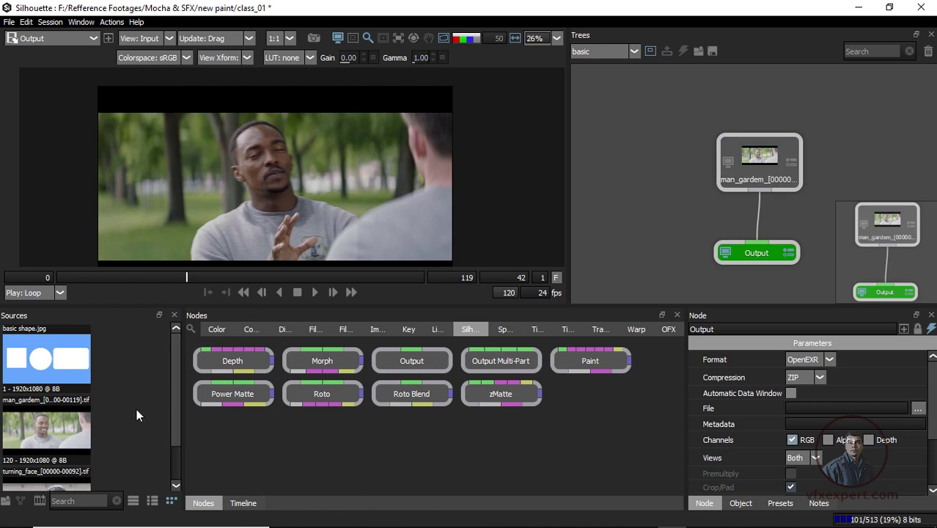
- Add basic shape.jpg from the sources to the node tree and delete its node again
{"action": "left_click_drag", "start_coordinate": [66, 367], "coordinate": [691, 178]}
{"action": "left_click", "coordinate": [678, 175]}
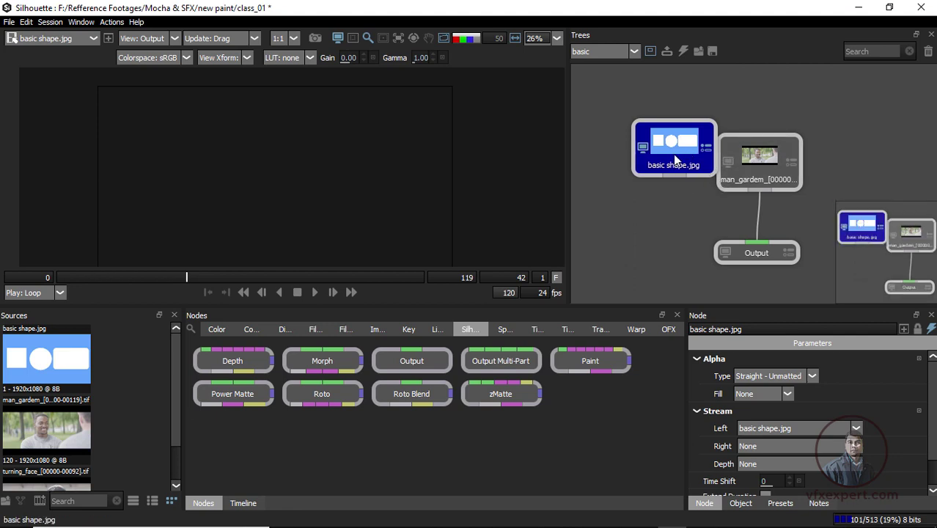
{"action": "key", "text": "Delete"}
- Alternate the viewer between the man_gardem and Output nodes, leaving man_gardem displayed, and reposition its node slightly higher above Output
{"action": "left_click", "coordinate": [777, 188]}
{"action": "left_click", "coordinate": [766, 257]}
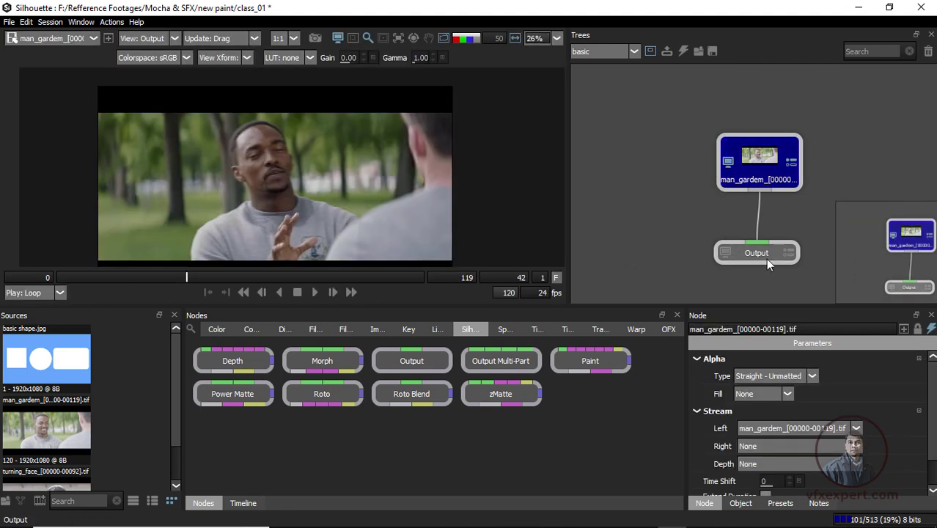
{"action": "left_click", "coordinate": [752, 166]}
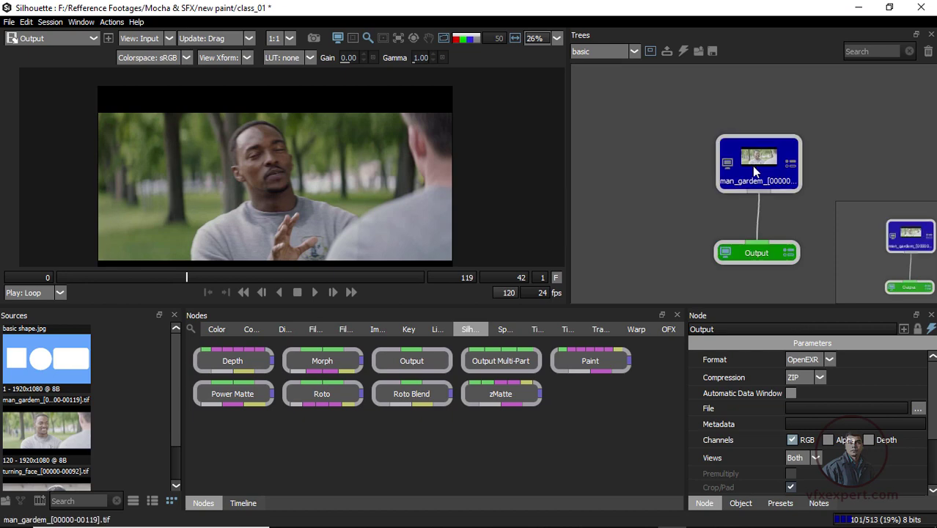
{"action": "left_click_drag", "start_coordinate": [176, 437], "coordinate": [174, 475]}
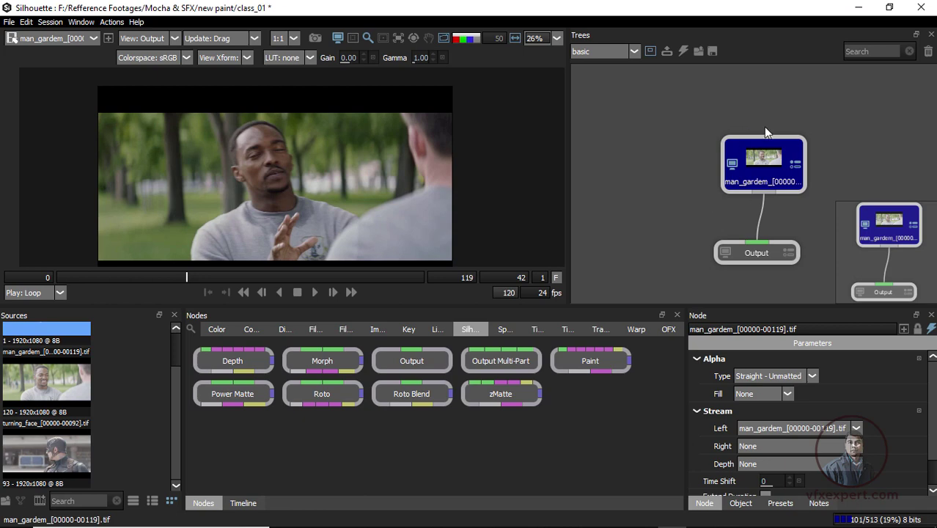
{"action": "left_click_drag", "start_coordinate": [763, 157], "coordinate": [758, 142]}
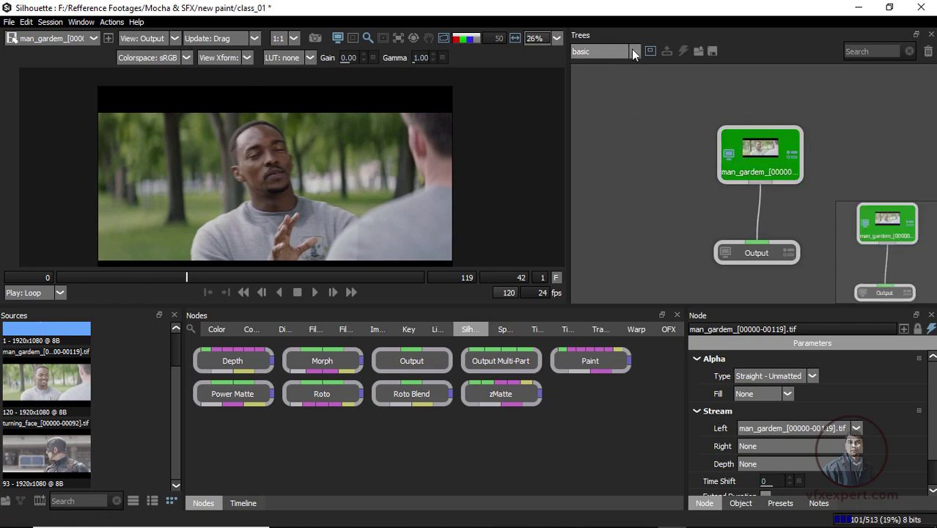
- Switch the Trees panel to no session and start a new session from the turning_face source
{"action": "left_click", "coordinate": [607, 52]}
{"action": "left_click", "coordinate": [600, 64]}
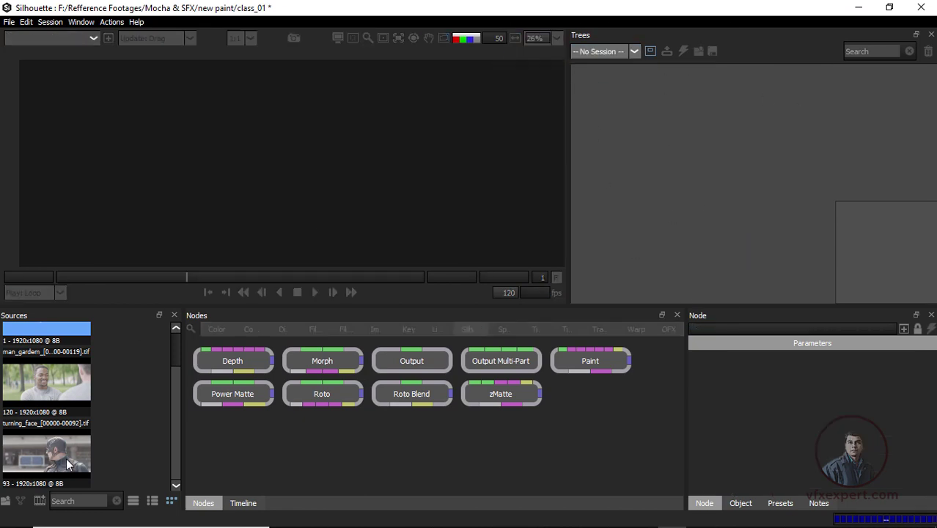
{"action": "left_click_drag", "start_coordinate": [56, 453], "coordinate": [704, 154]}
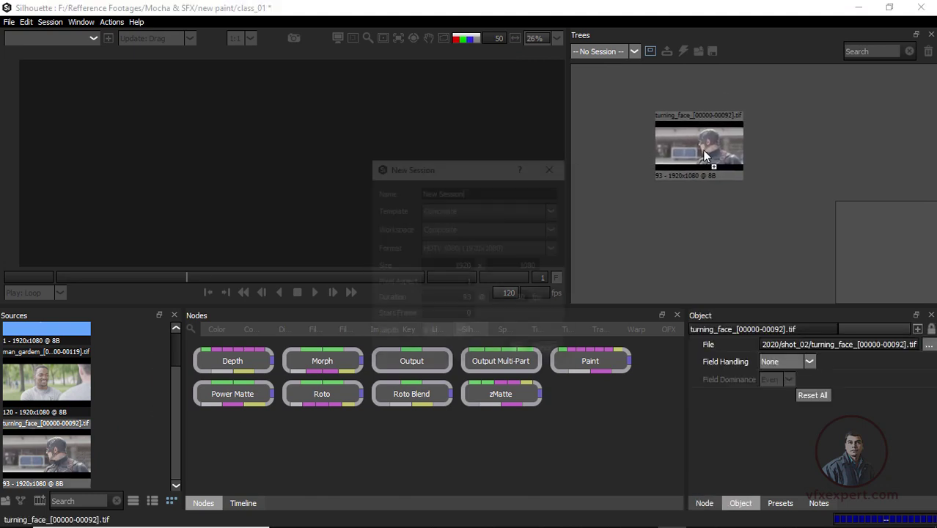
- Create the session with the name caption, the Roto template and a frame rate of 24 fps
{"action": "left_click_drag", "start_coordinate": [488, 192], "coordinate": [387, 192]}
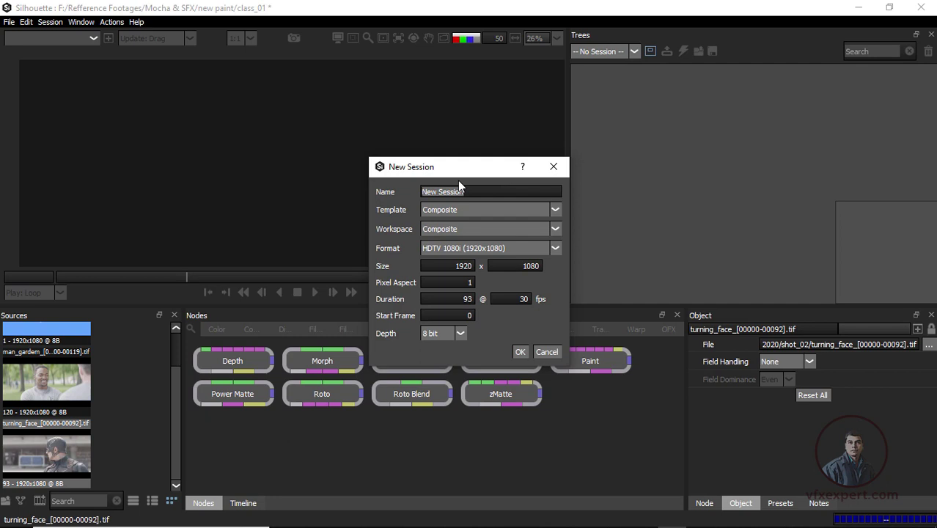
{"action": "type", "text": "caption"}
{"action": "left_click_drag", "start_coordinate": [520, 301], "coordinate": [542, 302]}
{"action": "type", "text": "24"}
{"action": "left_click", "coordinate": [459, 210]}
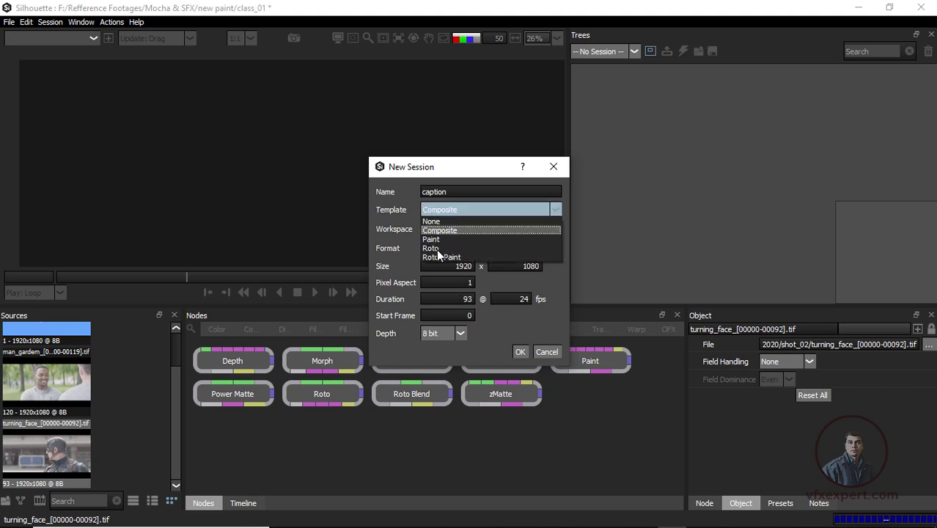
{"action": "left_click", "coordinate": [436, 249]}
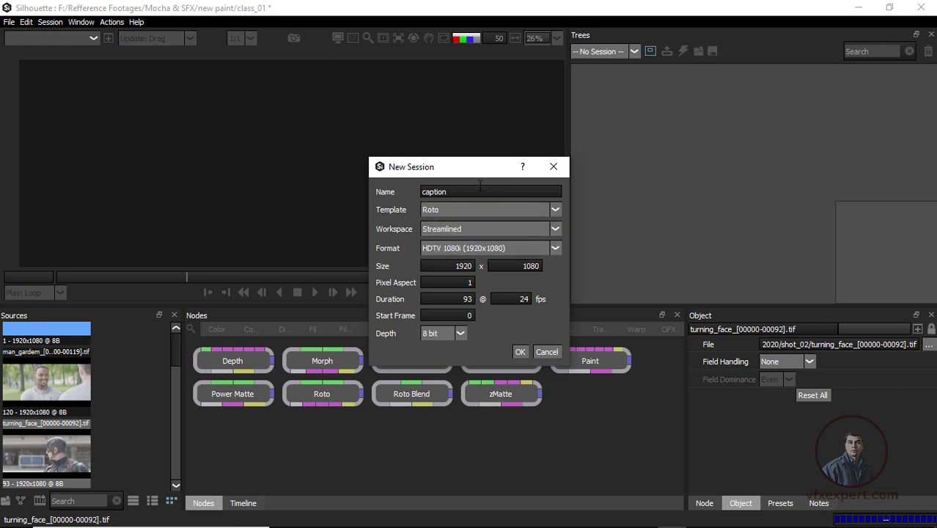
{"action": "left_click", "coordinate": [520, 352]}
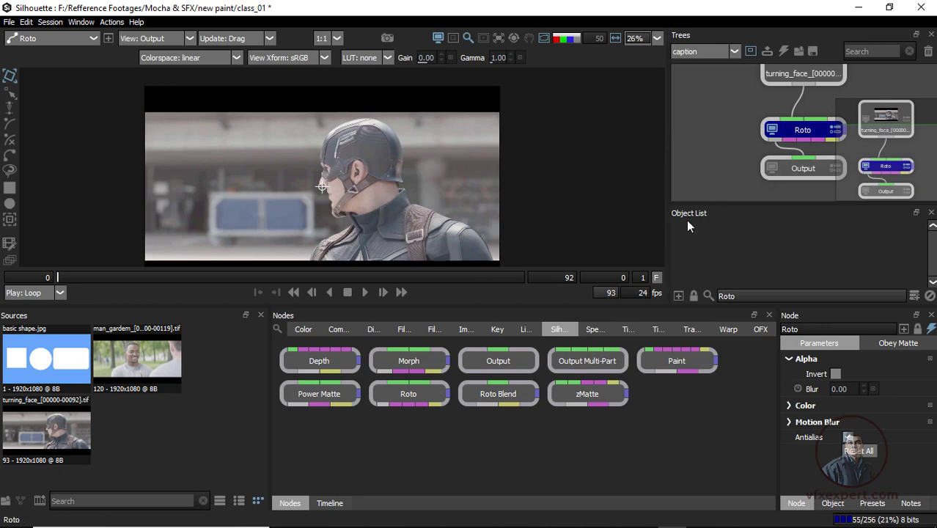
- Nudge the Roto node slightly upward between the turning_face source node and the Output node
{"action": "scroll", "coordinate": [739, 130], "scroll_direction": "down", "scroll_amount": 3}
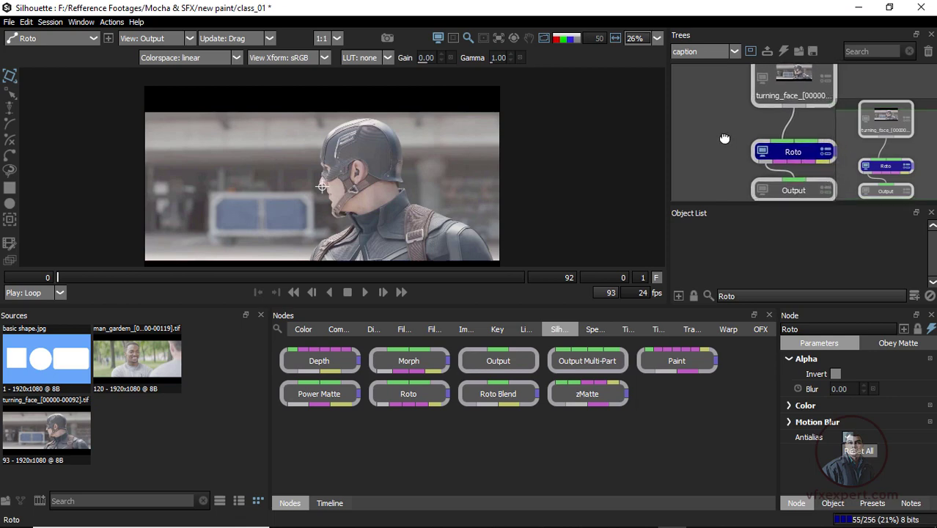
{"action": "scroll", "coordinate": [725, 145], "scroll_direction": "down", "scroll_amount": 3}
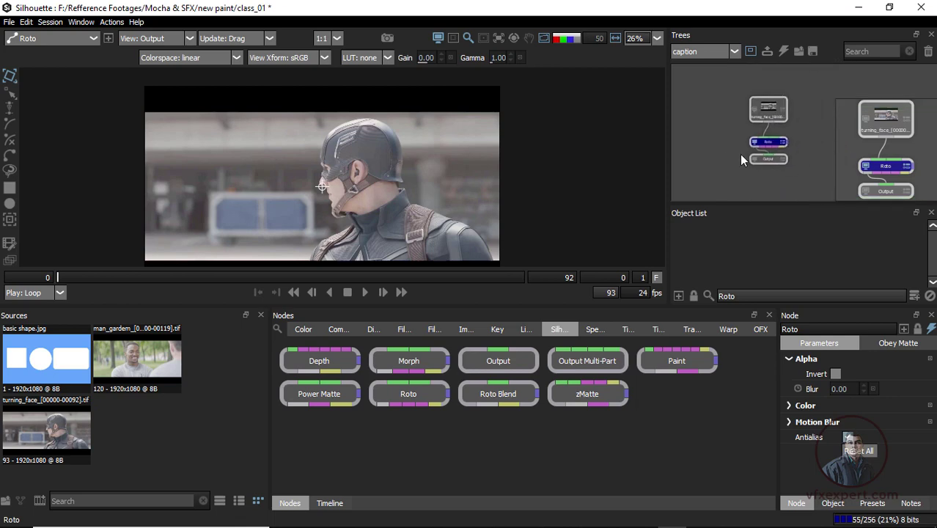
{"action": "left_click", "coordinate": [756, 99]}
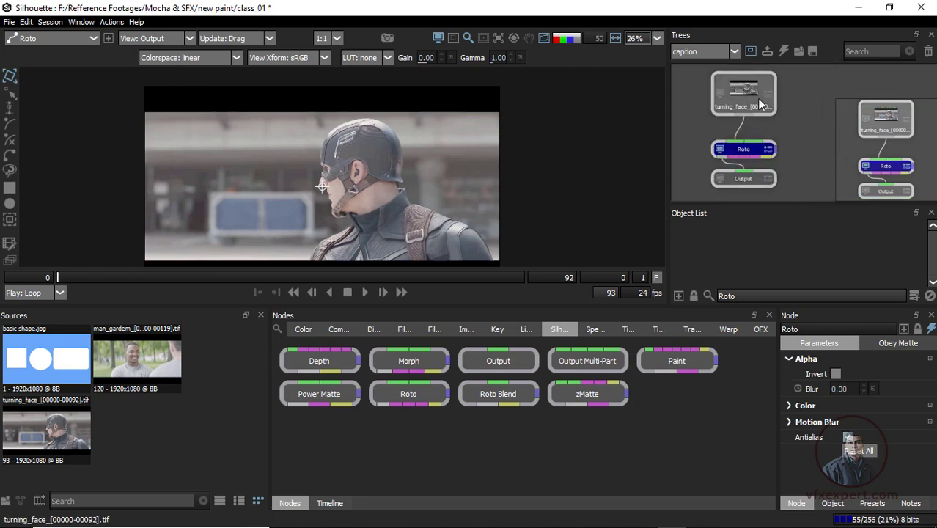
{"action": "scroll", "coordinate": [745, 94], "scroll_direction": "up", "scroll_amount": 1}
{"action": "left_click", "coordinate": [747, 151]}
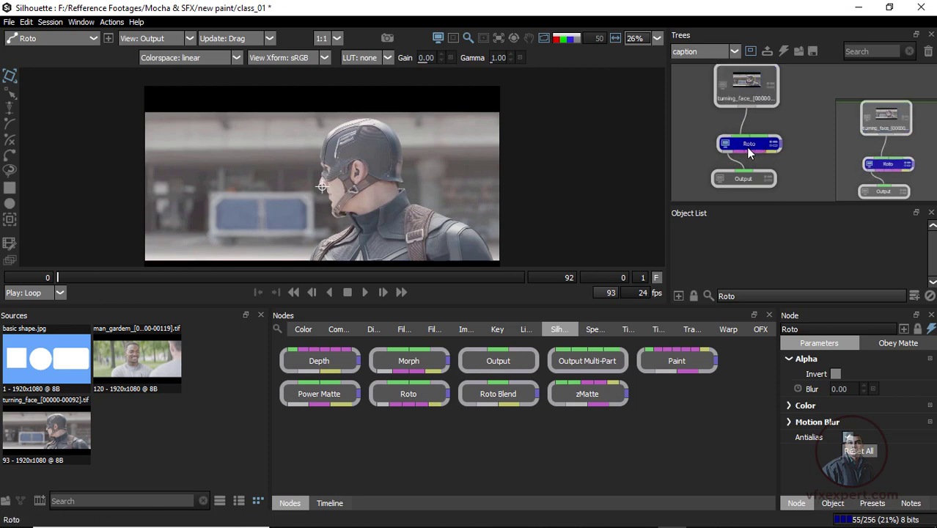
- Set the viewer's colorspace to sRGB for the turning_face footage
{"action": "left_click", "coordinate": [235, 59]}
{"action": "left_click", "coordinate": [196, 79]}
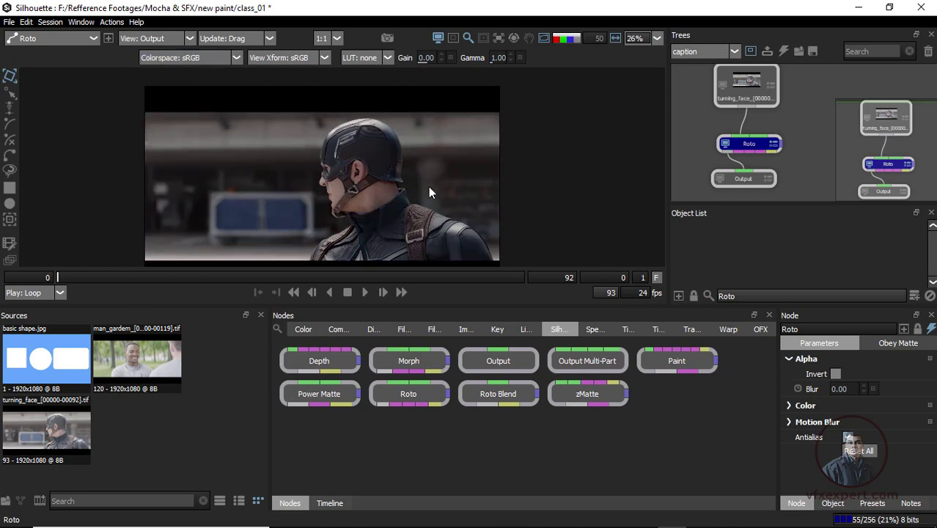
{"action": "left_click_drag", "start_coordinate": [421, 189], "coordinate": [483, 174]}
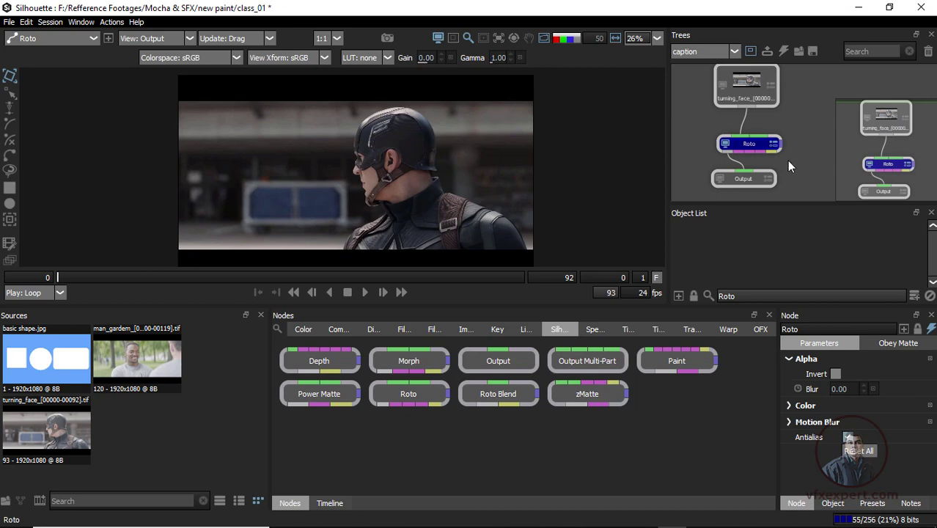
- Switch to the basic session and return to the caption session to compare their node trees
{"action": "left_click", "coordinate": [736, 52]}
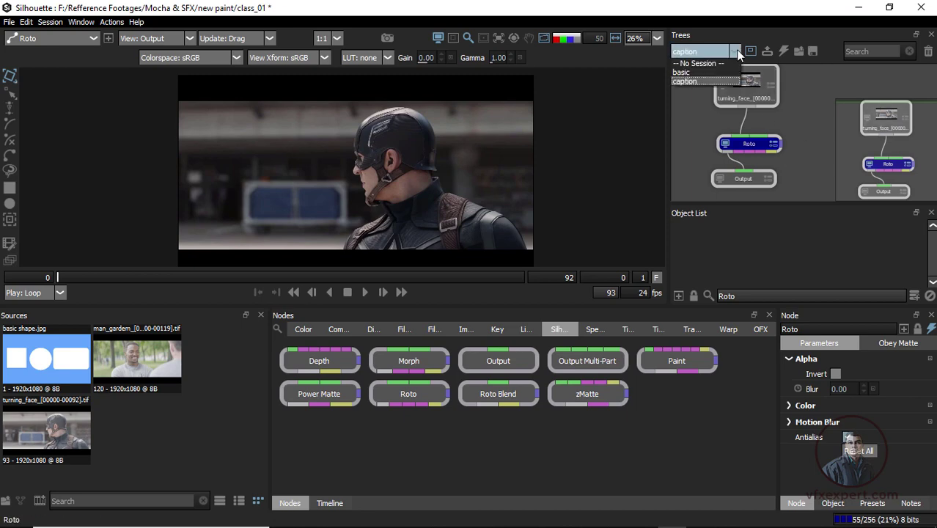
{"action": "left_click", "coordinate": [688, 72]}
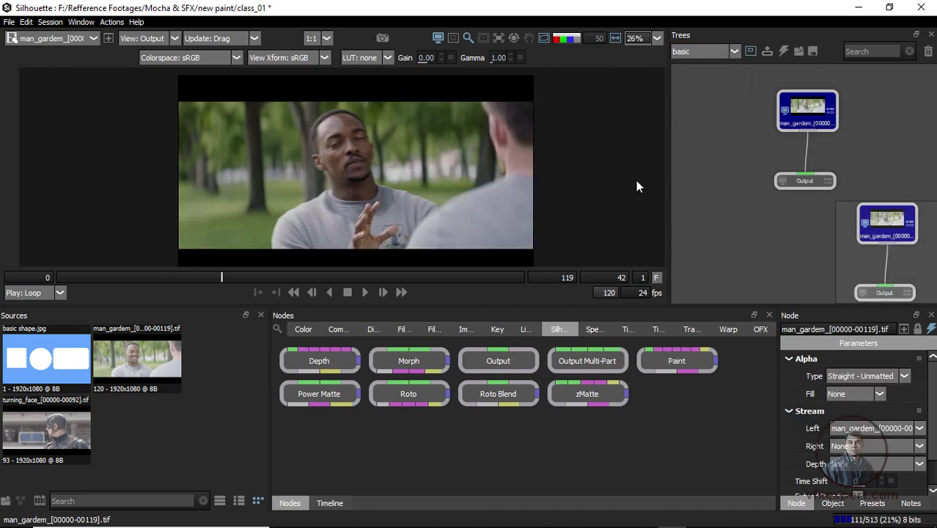
{"action": "left_click", "coordinate": [735, 51]}
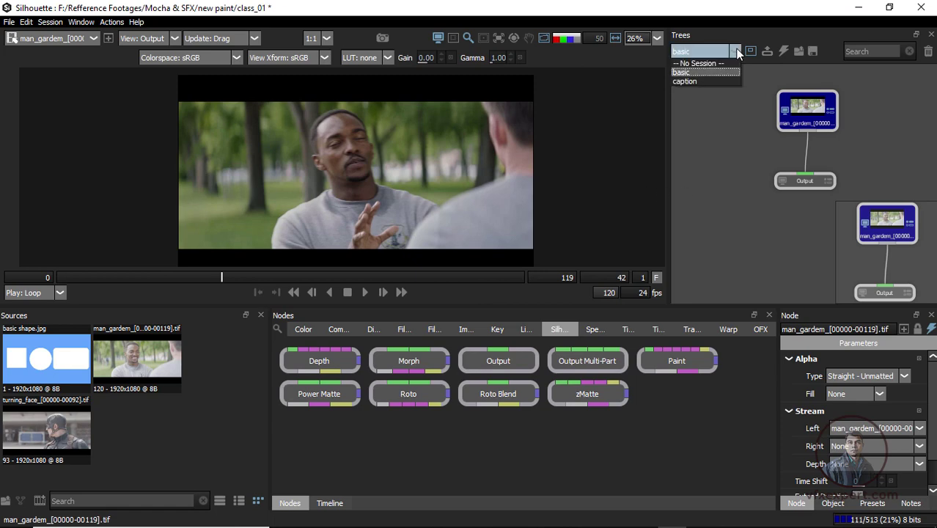
{"action": "left_click", "coordinate": [685, 81]}
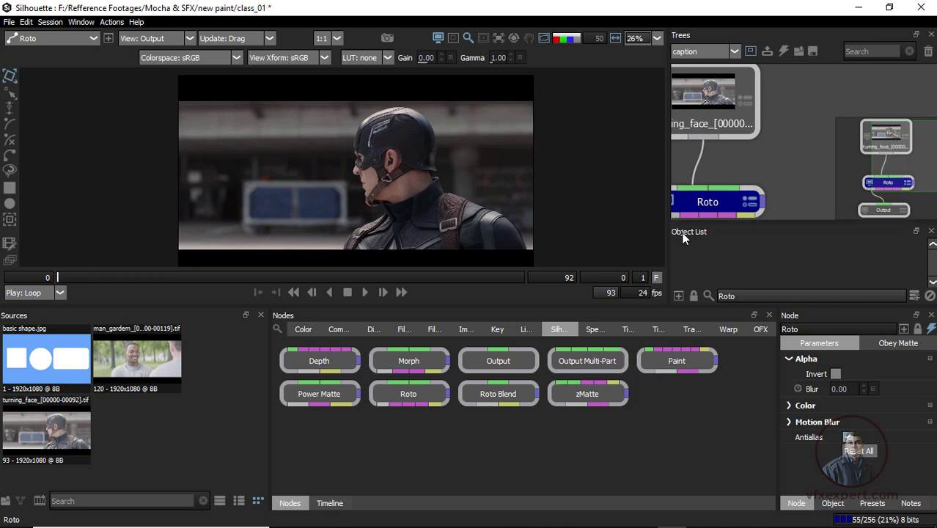
- Dock the Object List panel between the Nodes and Node panels, trying its original place below Trees once more in between
{"action": "left_click_drag", "start_coordinate": [686, 233], "coordinate": [730, 415]}
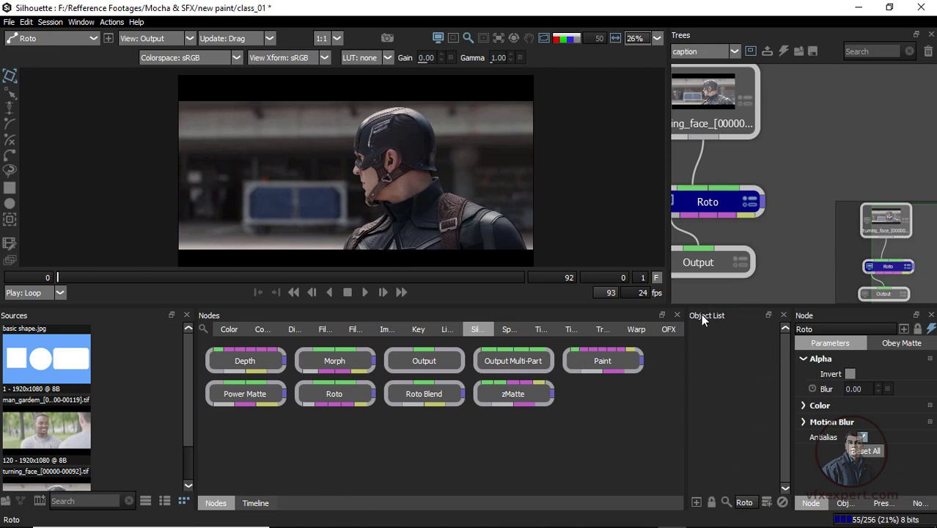
{"action": "left_click_drag", "start_coordinate": [701, 314], "coordinate": [797, 235]}
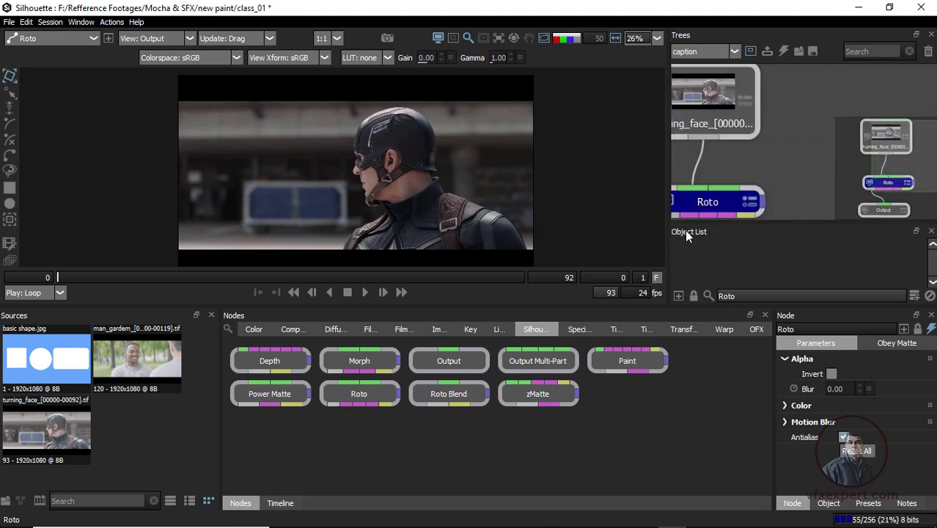
{"action": "left_click_drag", "start_coordinate": [685, 230], "coordinate": [732, 380]}
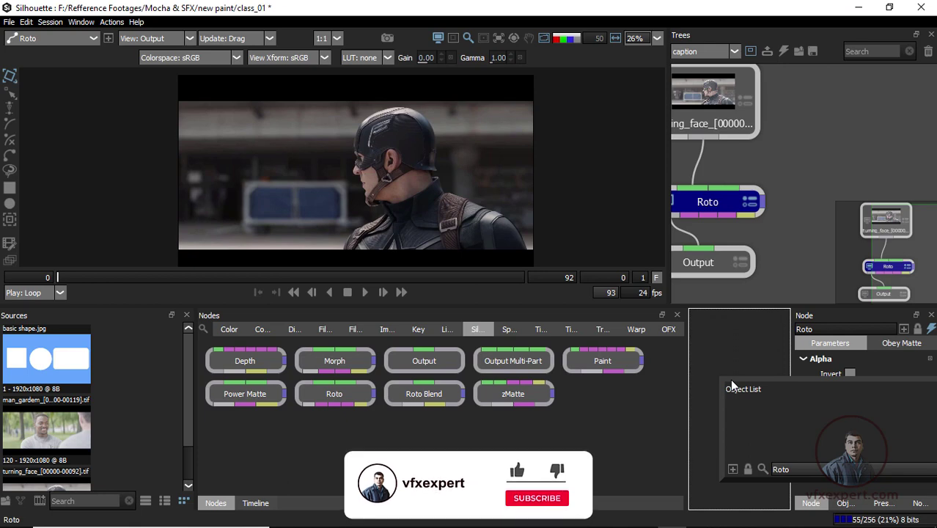
{"action": "left_click_drag", "start_coordinate": [730, 379], "coordinate": [730, 379]}
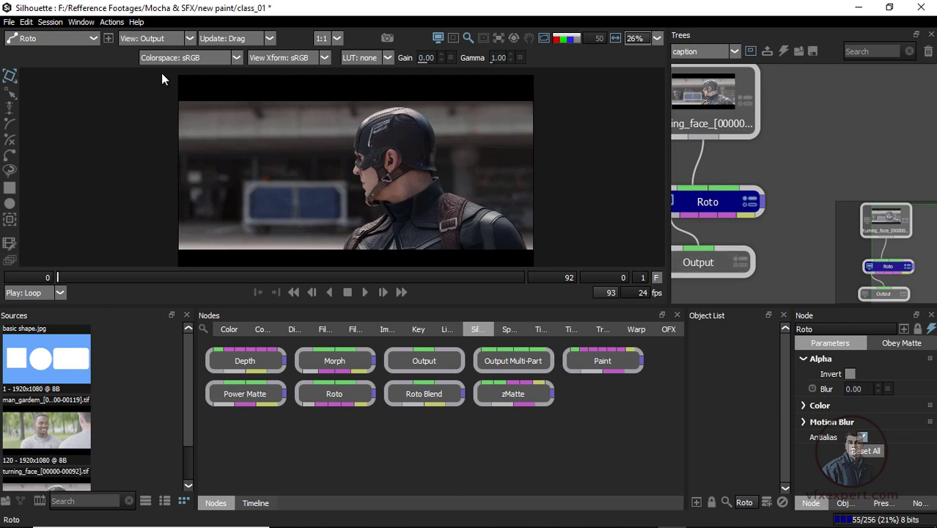
- Show the Roto Overlay panel and close it again
{"action": "left_click", "coordinate": [76, 23]}
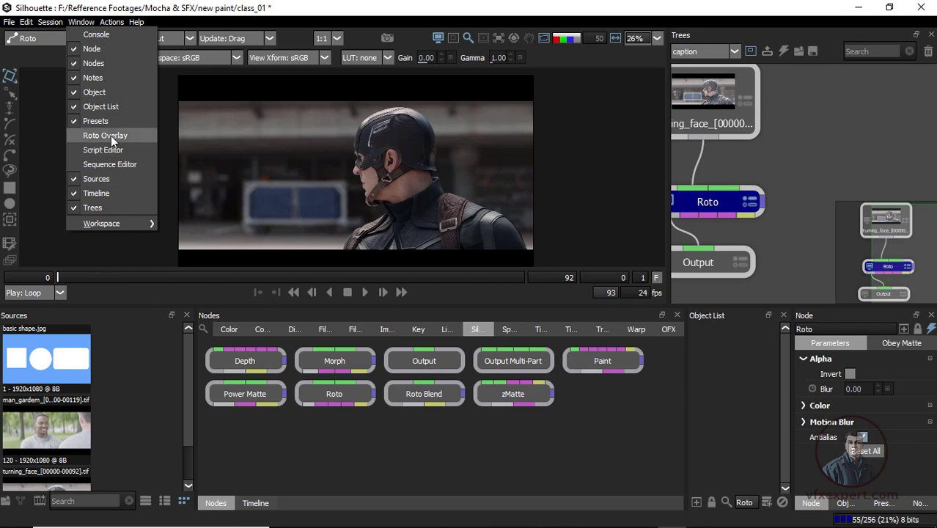
{"action": "left_click", "coordinate": [80, 137]}
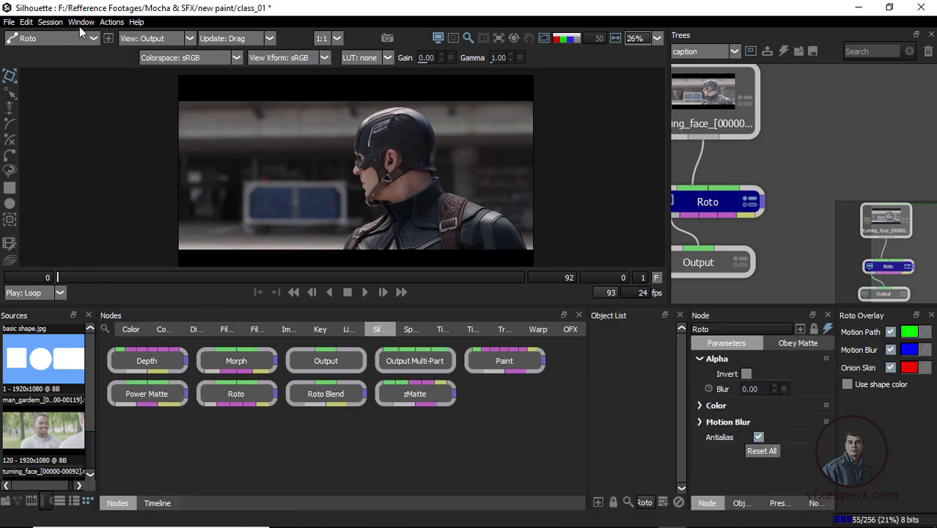
{"action": "left_click", "coordinate": [81, 22]}
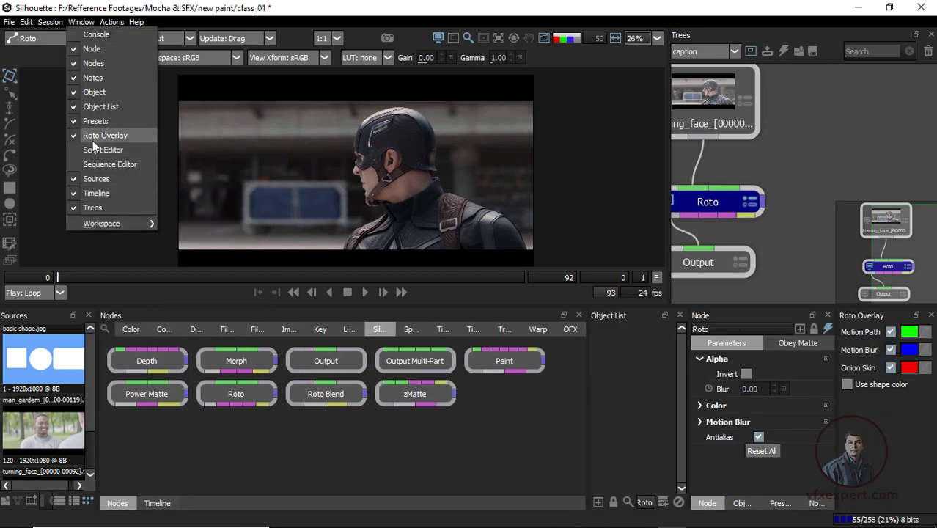
{"action": "left_click", "coordinate": [881, 432]}
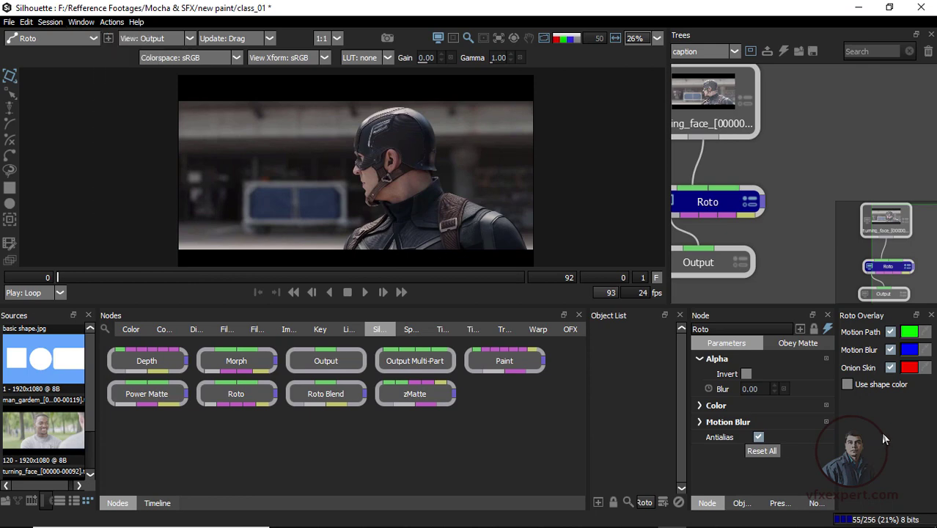
{"action": "left_click", "coordinate": [931, 315]}
- Switch to the basic session and move the Output node further below the man_gardem node
{"action": "left_click", "coordinate": [735, 53]}
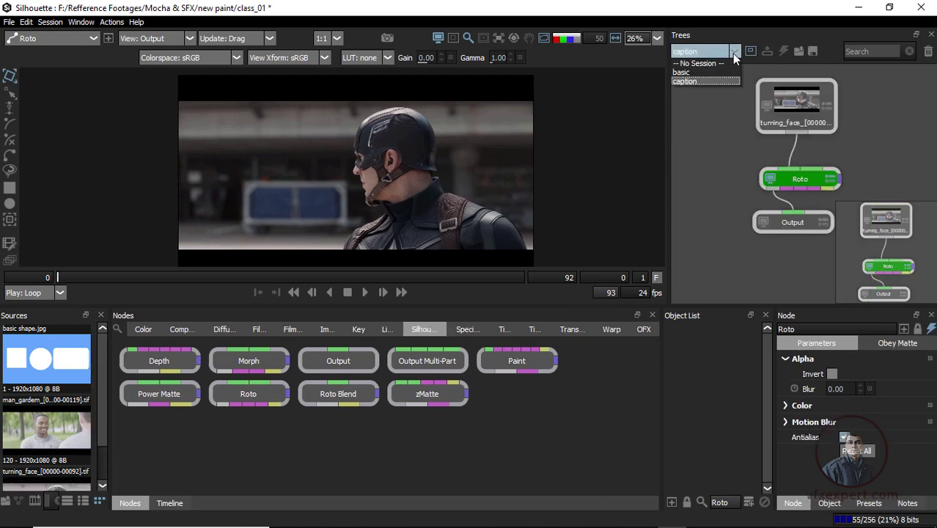
{"action": "left_click", "coordinate": [683, 73]}
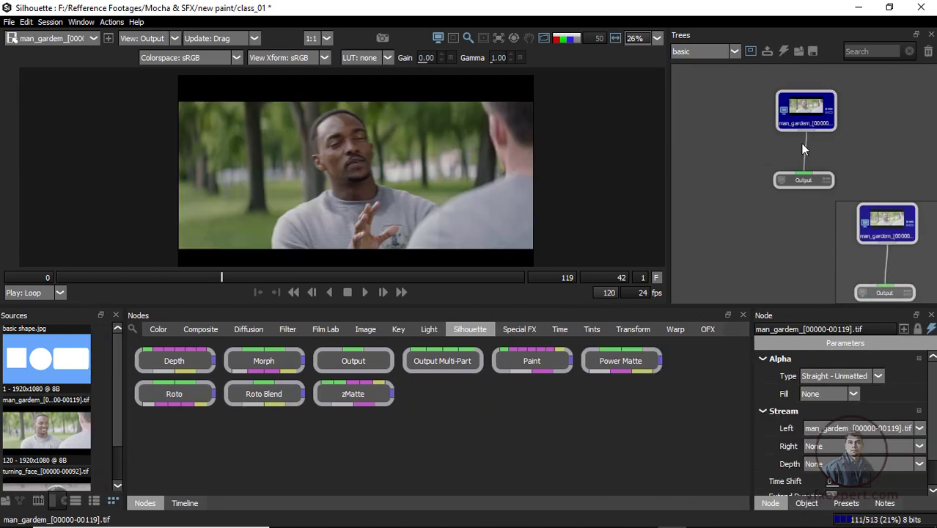
{"action": "left_click_drag", "start_coordinate": [807, 186], "coordinate": [808, 220]}
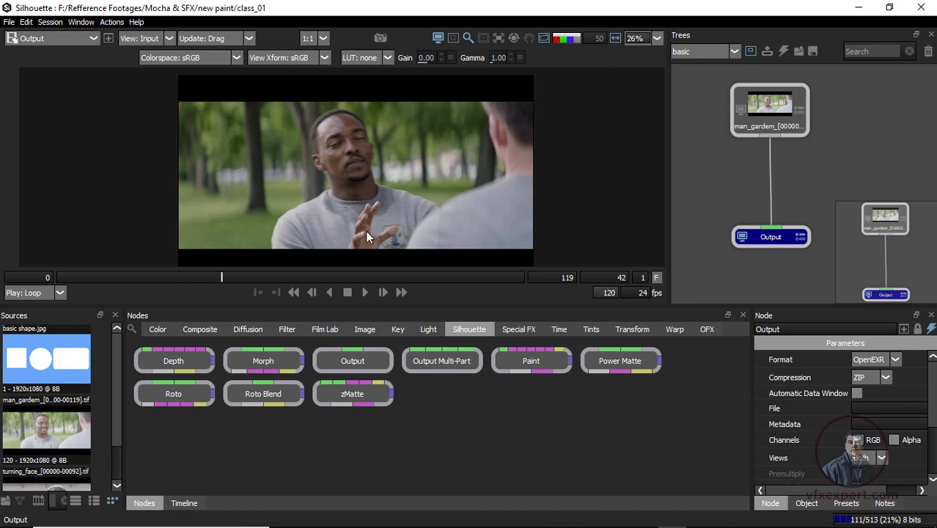
- Save the class_01 project
{"action": "left_click", "coordinate": [10, 24]}
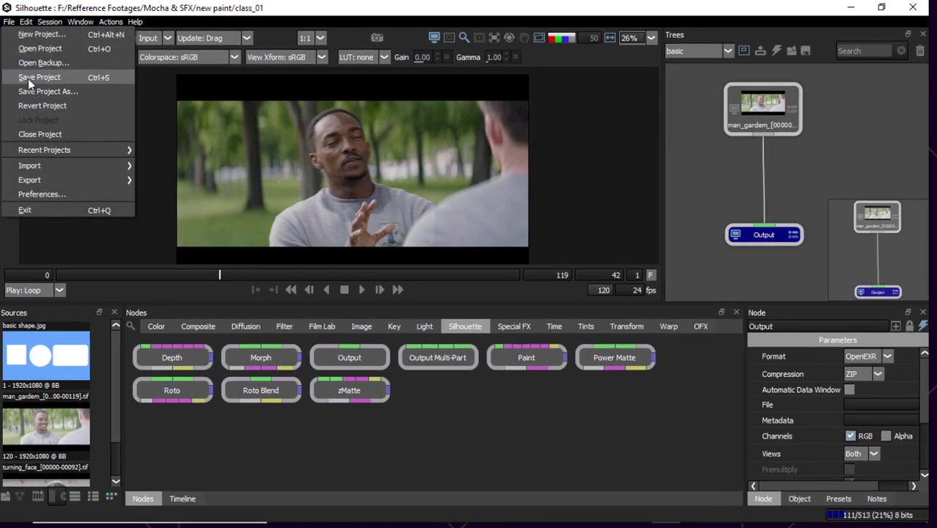
{"action": "left_click", "coordinate": [28, 78]}
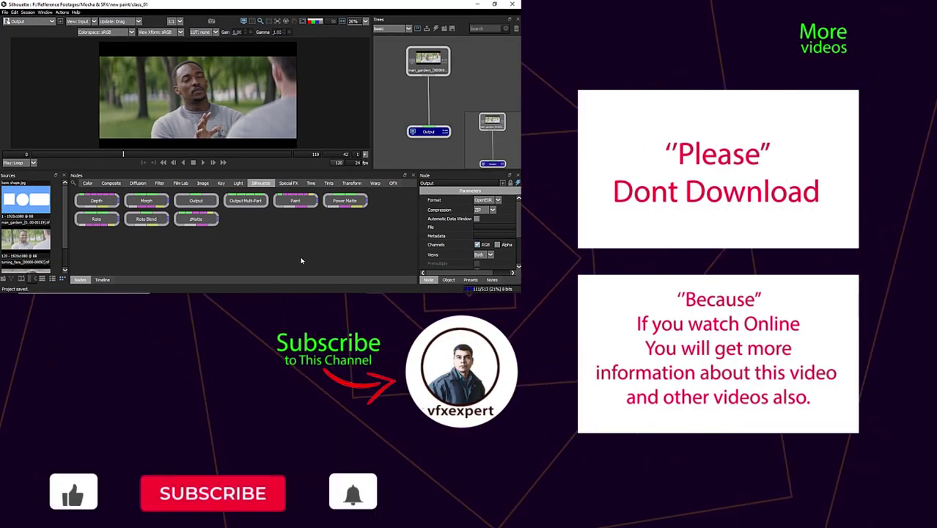